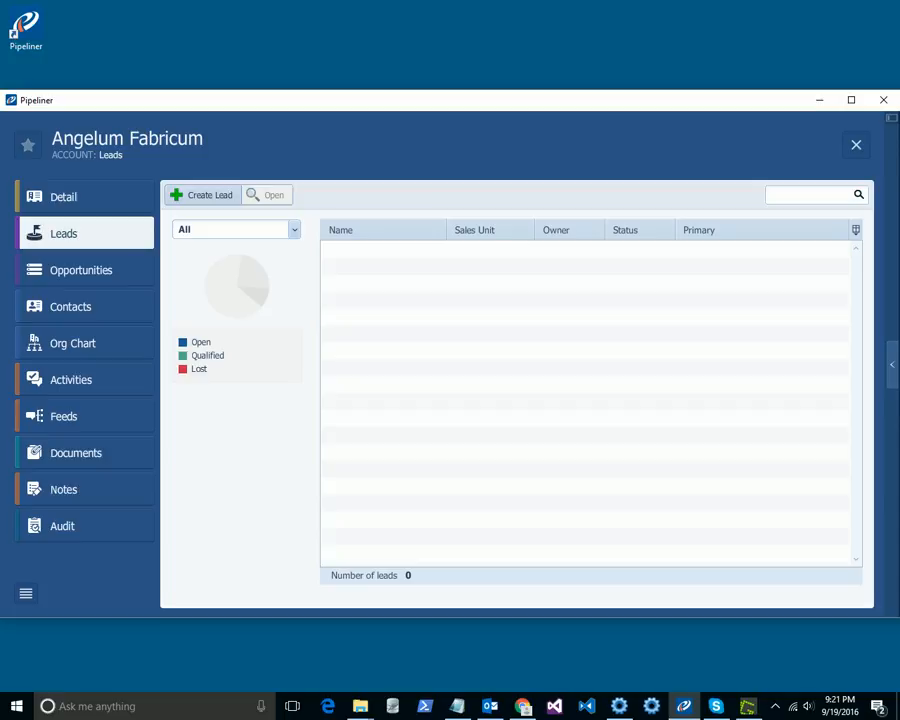
Step: Create a new lead named Event 2017 for the Angelum Fabricum account and save it
{"action": "left_click", "coordinate": [56, 197]}
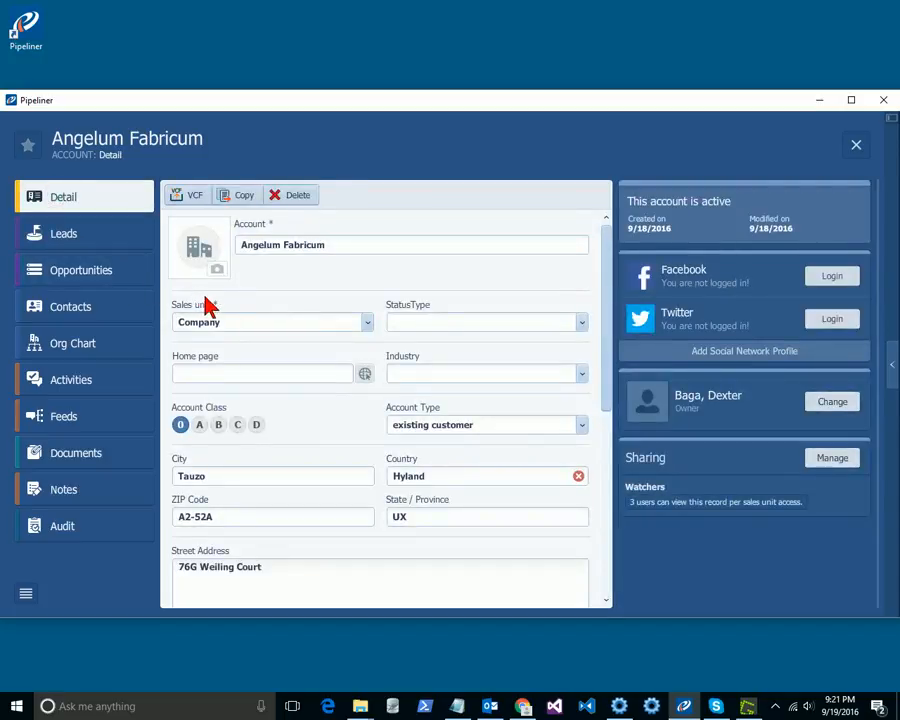
{"action": "left_click", "coordinate": [80, 236]}
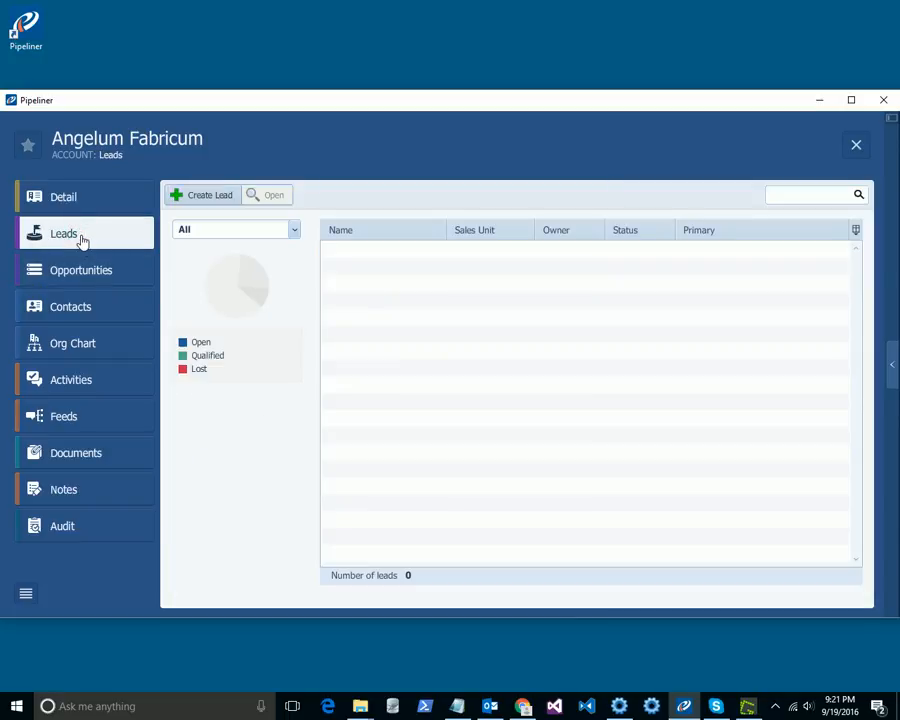
{"action": "left_click", "coordinate": [190, 198]}
{"action": "left_click", "coordinate": [311, 261]}
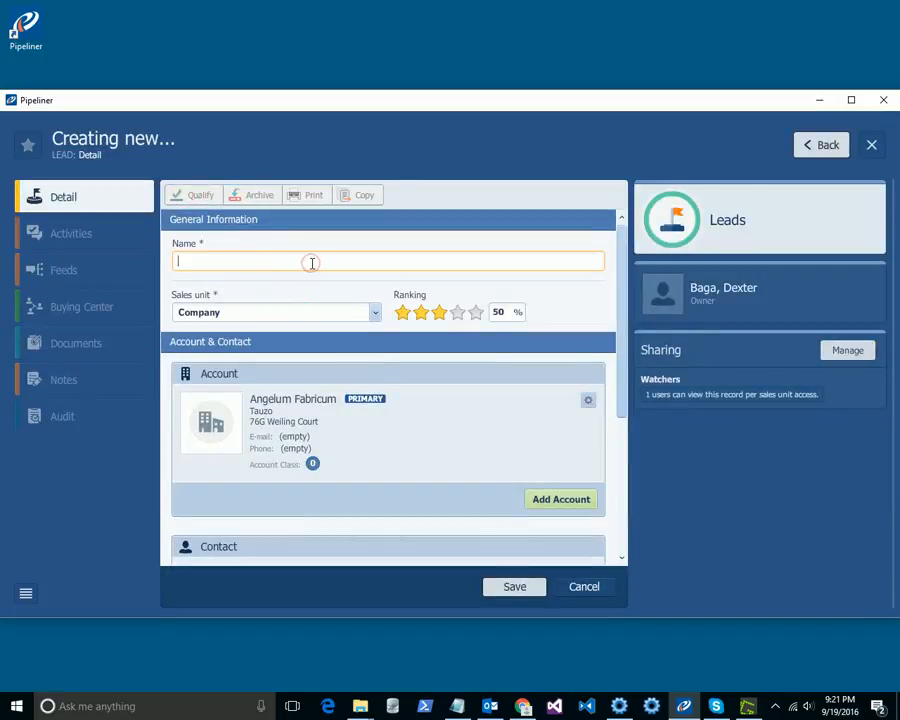
{"action": "type", "text": "Eve"}
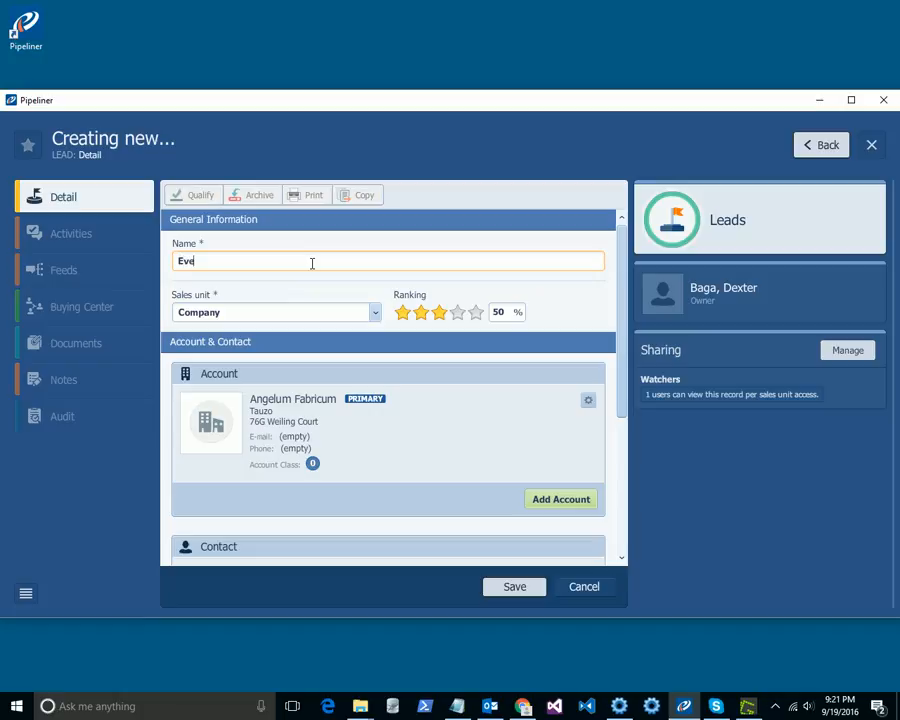
{"action": "type", "text": "nt 2014"}
{"action": "key", "text": "BackSpace"}
{"action": "type", "text": "7"}
{"action": "left_click", "coordinate": [510, 587]}
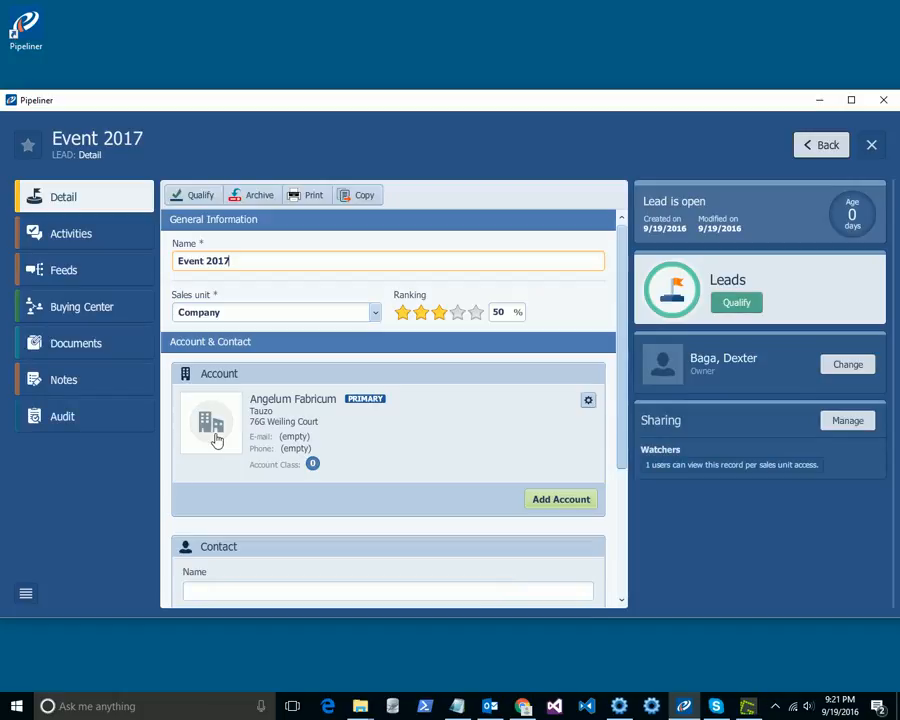
Step: Add an appointment activity with the subject Initial contact to the lead
{"action": "scroll", "coordinate": [311, 450], "scroll_direction": "down", "scroll_amount": 5}
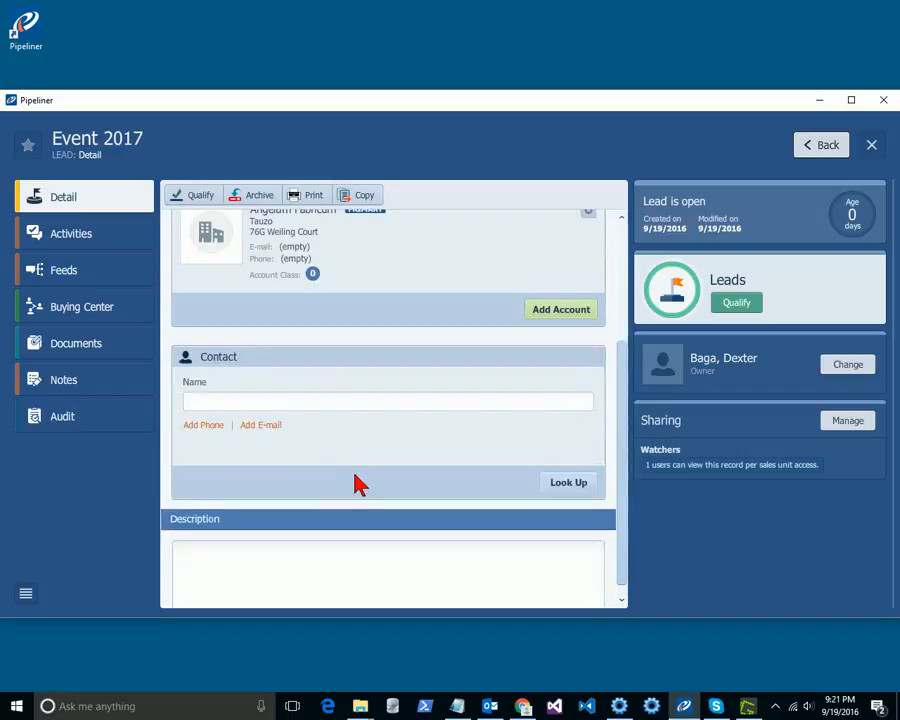
{"action": "scroll", "coordinate": [360, 481], "scroll_direction": "up", "scroll_amount": 5}
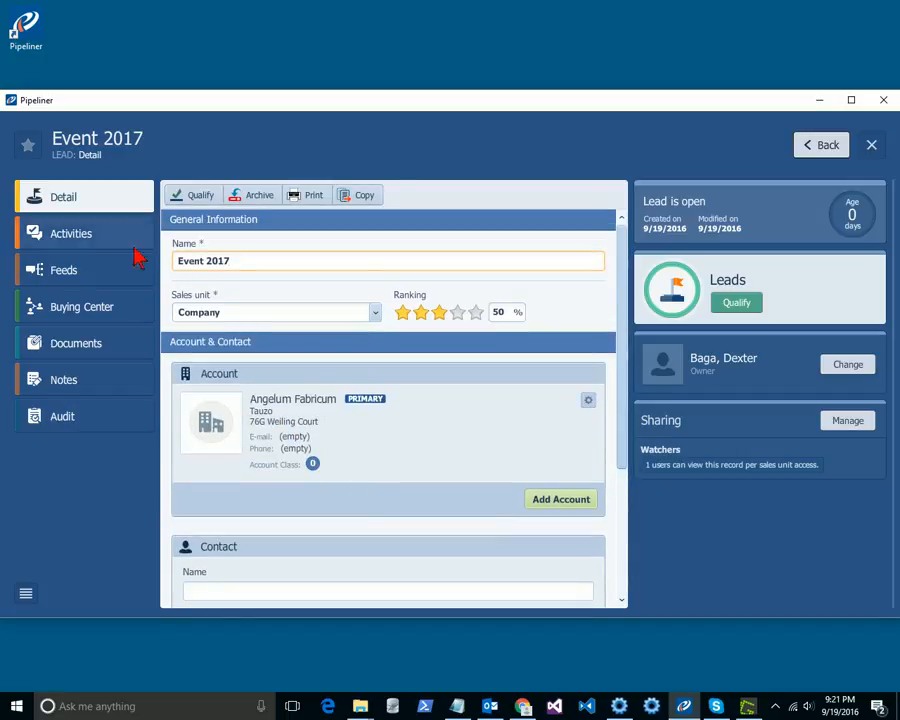
{"action": "left_click", "coordinate": [72, 240]}
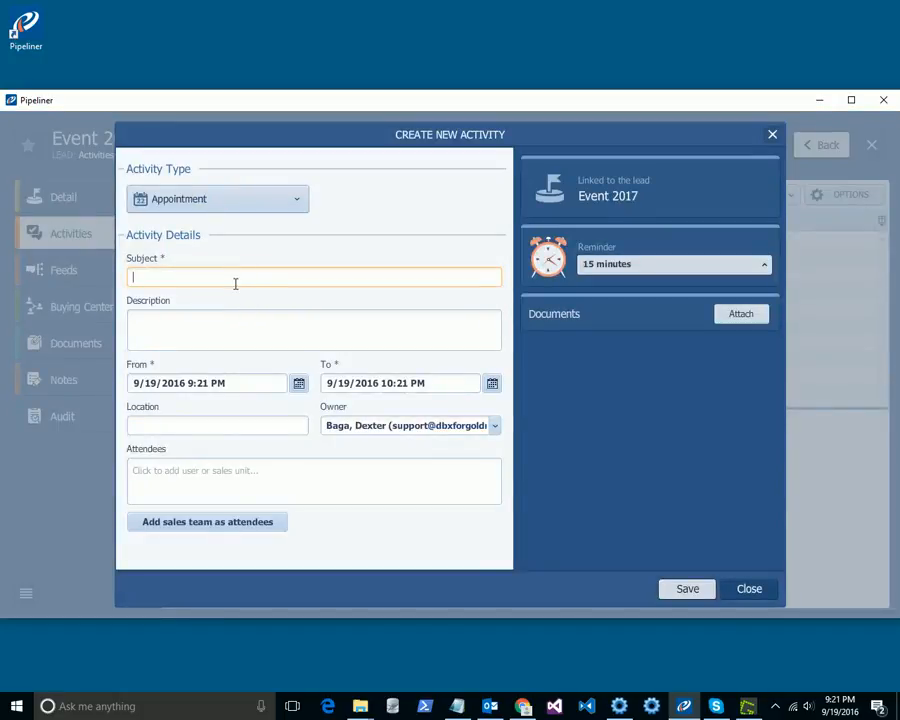
{"action": "type", "text": "Initial contact"}
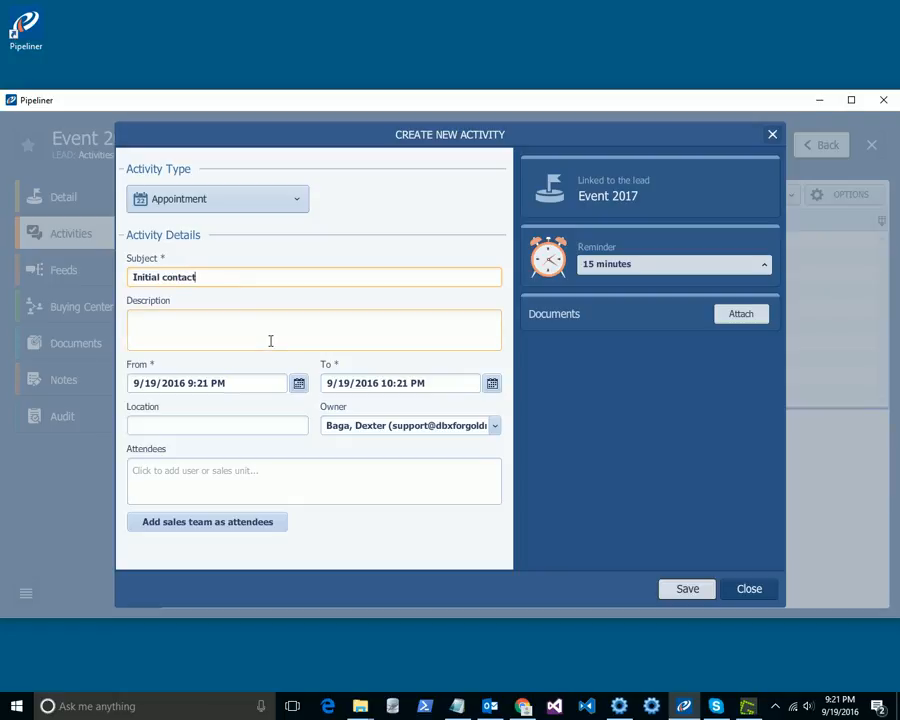
{"action": "left_click", "coordinate": [675, 590]}
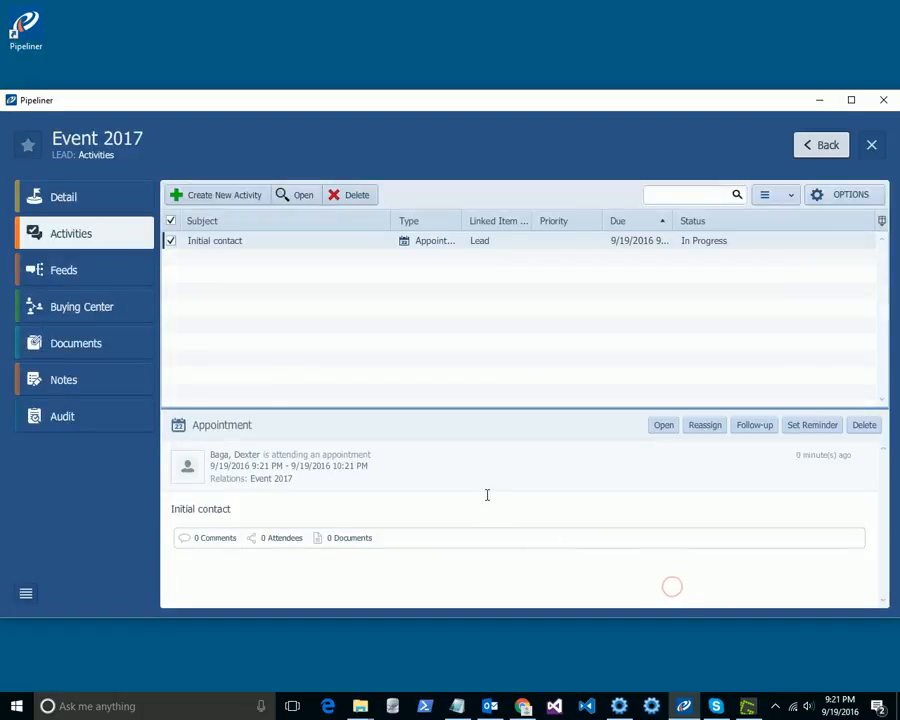
Step: Add a task activity with the subject Send Generic deck, due 10/3/2016
{"action": "left_click", "coordinate": [218, 194]}
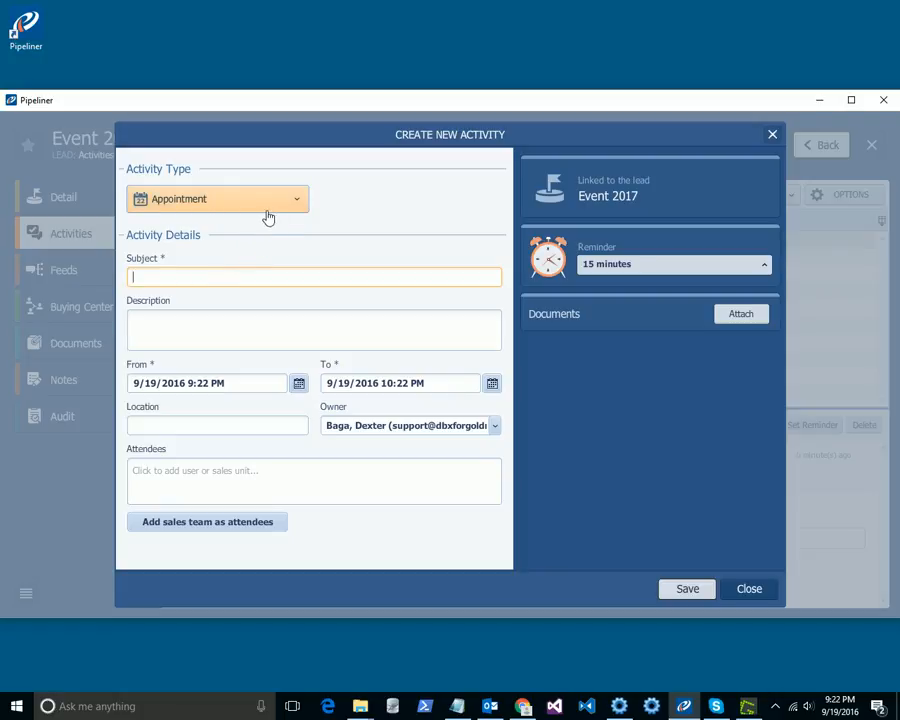
{"action": "left_click", "coordinate": [272, 205]}
{"action": "left_click", "coordinate": [183, 264]}
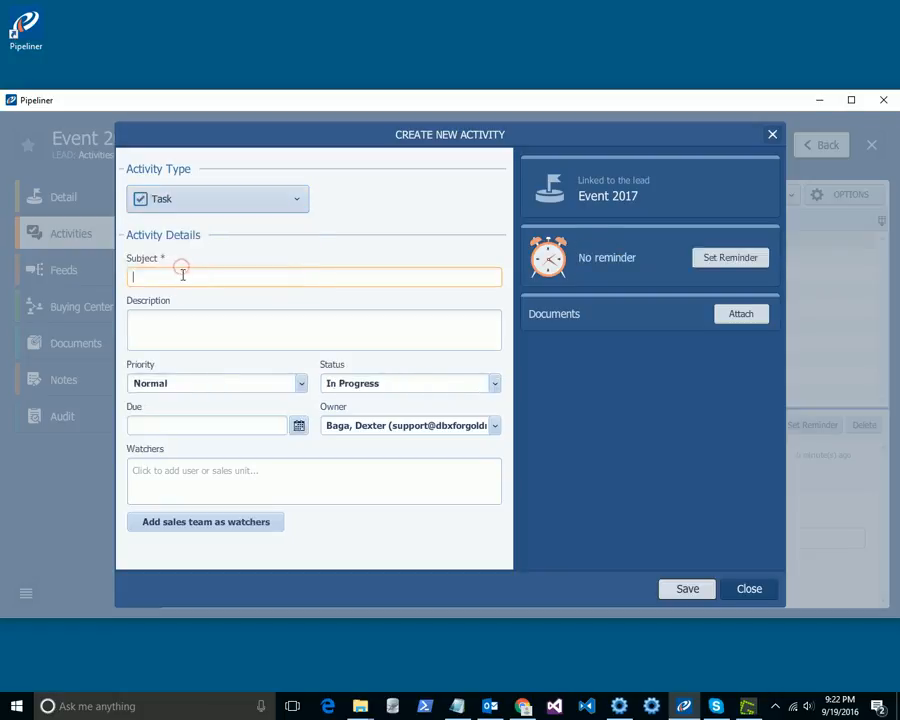
{"action": "type", "text": "Send Generic deck"}
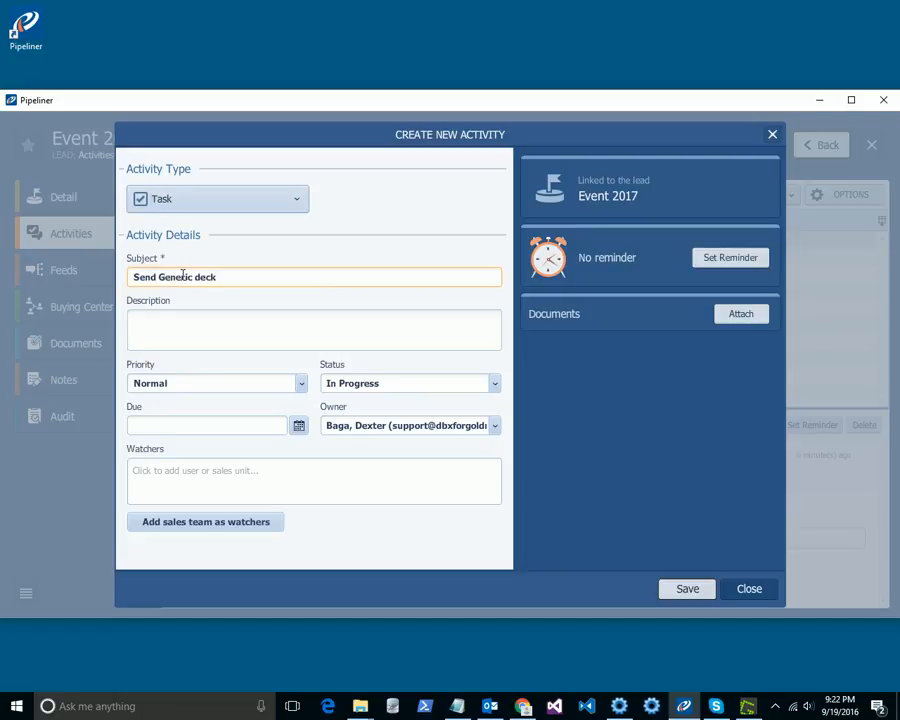
{"action": "left_click", "coordinate": [299, 427]}
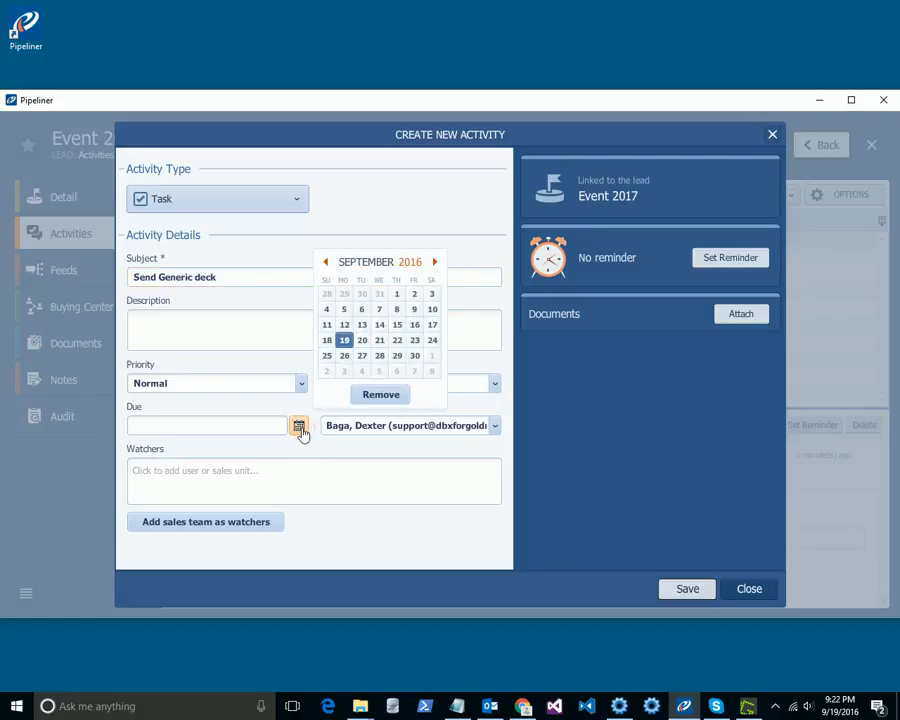
{"action": "left_click", "coordinate": [344, 372]}
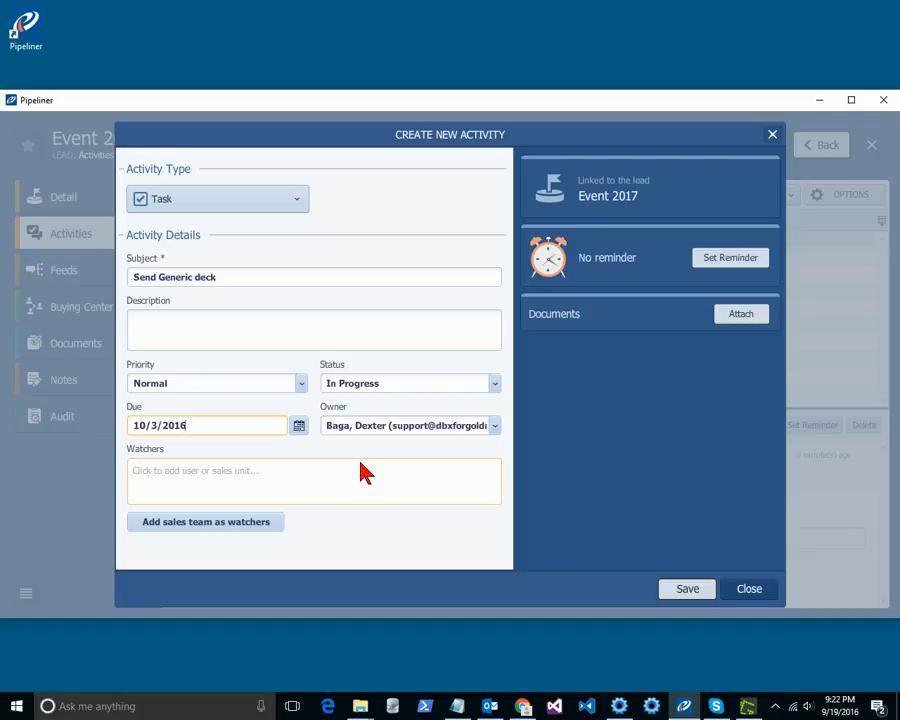
{"action": "left_click", "coordinate": [684, 590]}
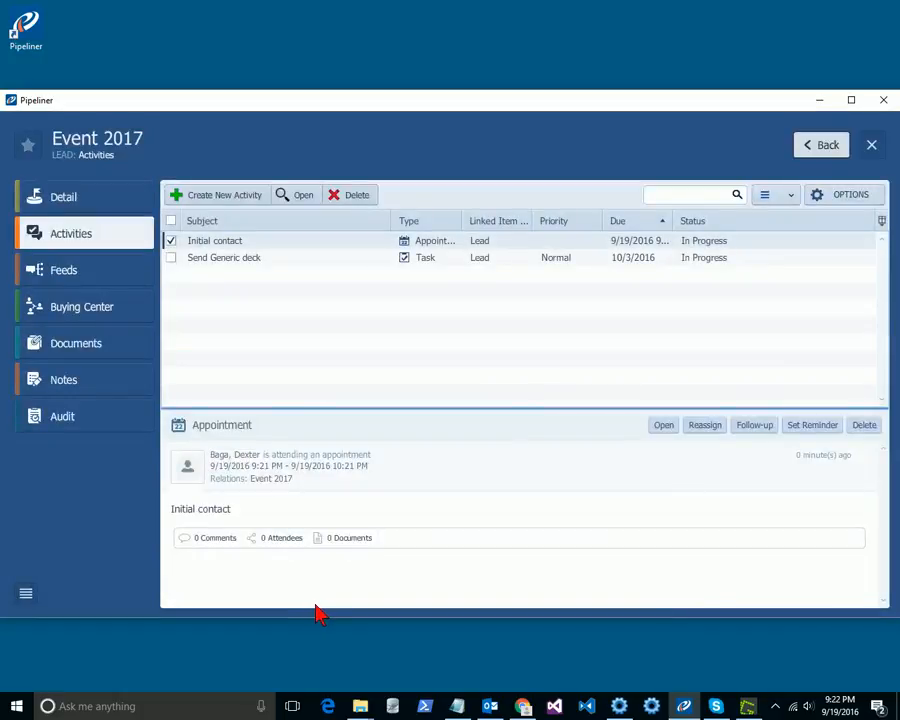
Step: Add a task activity with the subject Send Video reel, due 11/3/2016
{"action": "left_click", "coordinate": [213, 199]}
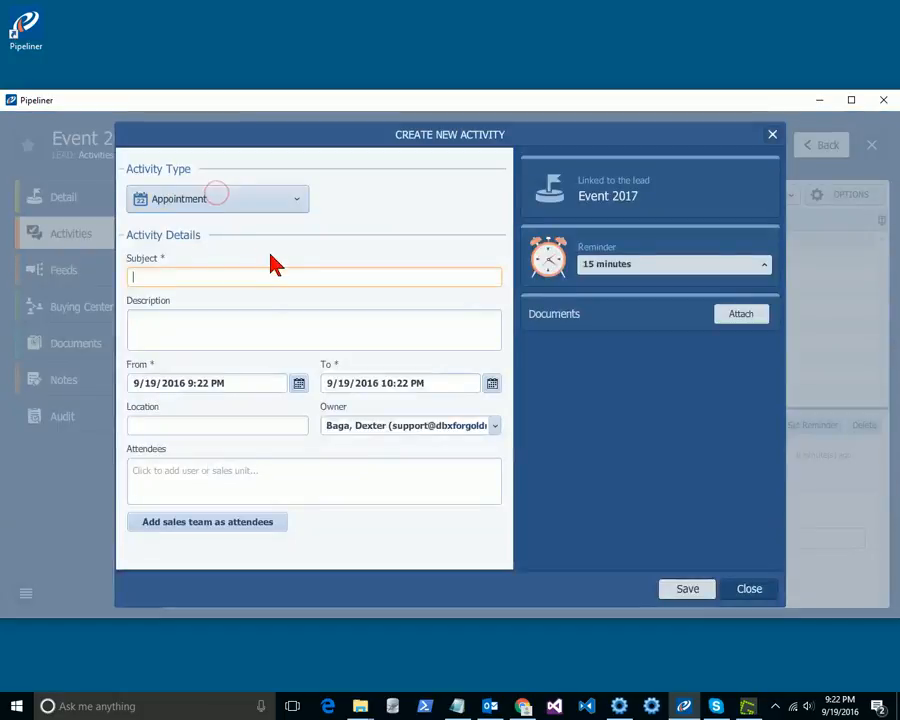
{"action": "left_click", "coordinate": [246, 204]}
{"action": "left_click", "coordinate": [193, 263]}
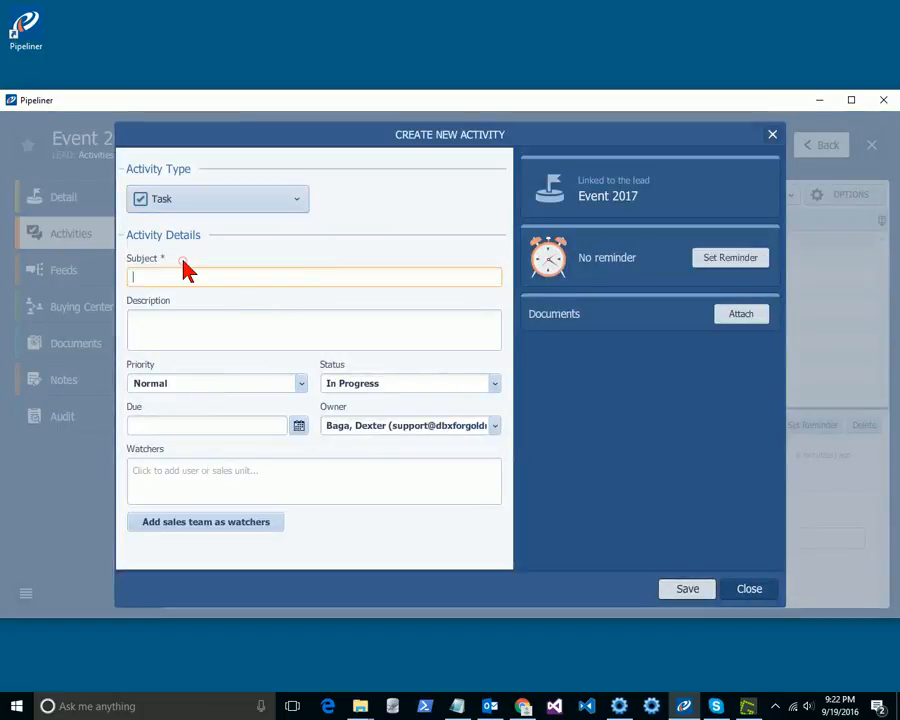
{"action": "left_click", "coordinate": [188, 276]}
{"action": "type", "text": "Send Vi"}
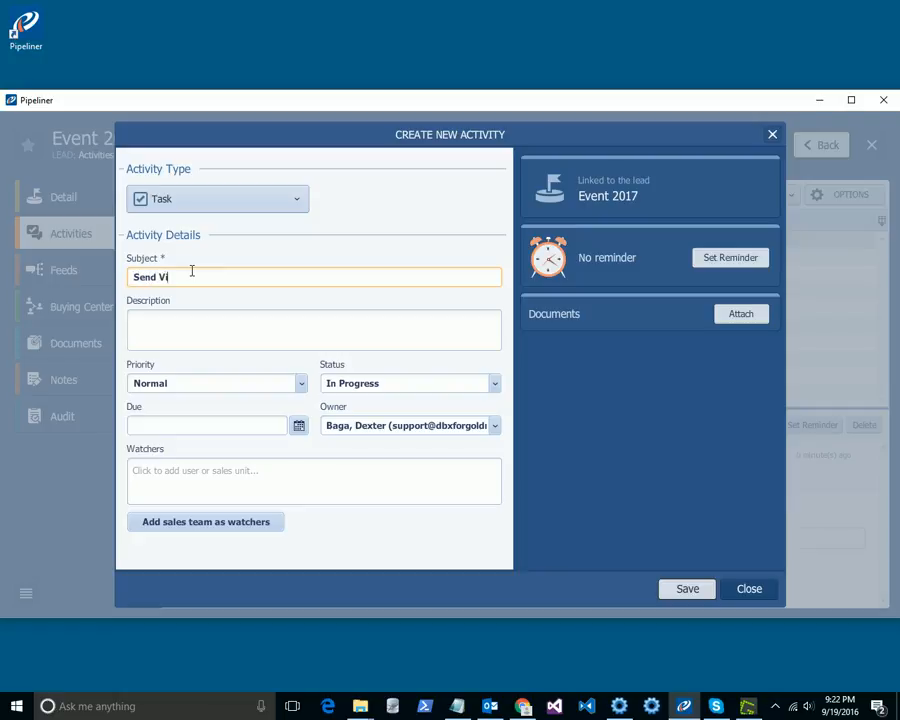
{"action": "type", "text": "deo reel"}
{"action": "left_click", "coordinate": [298, 427]}
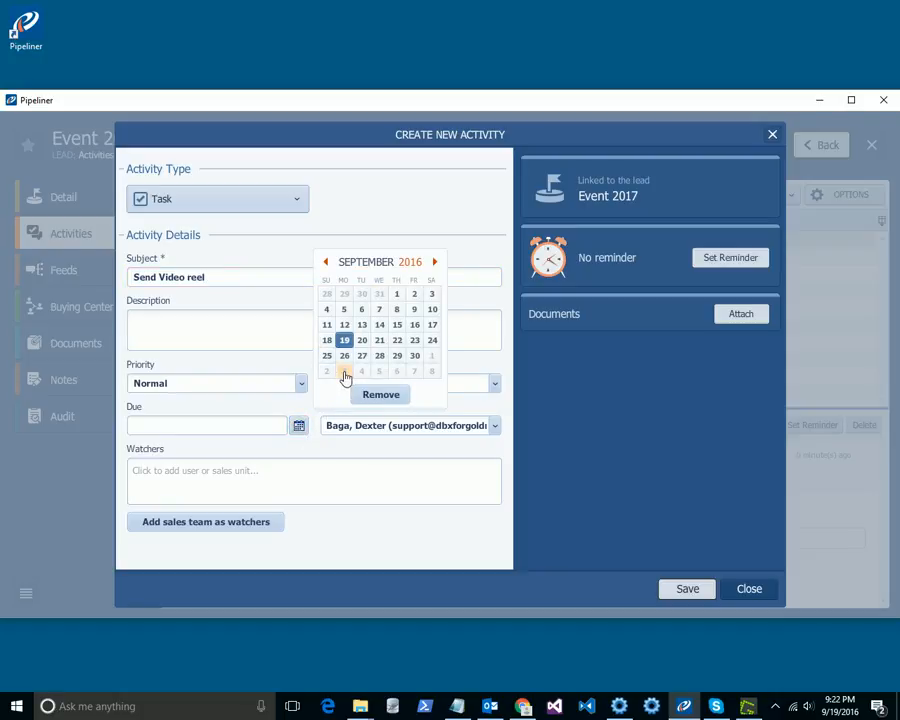
{"action": "left_click", "coordinate": [433, 263]}
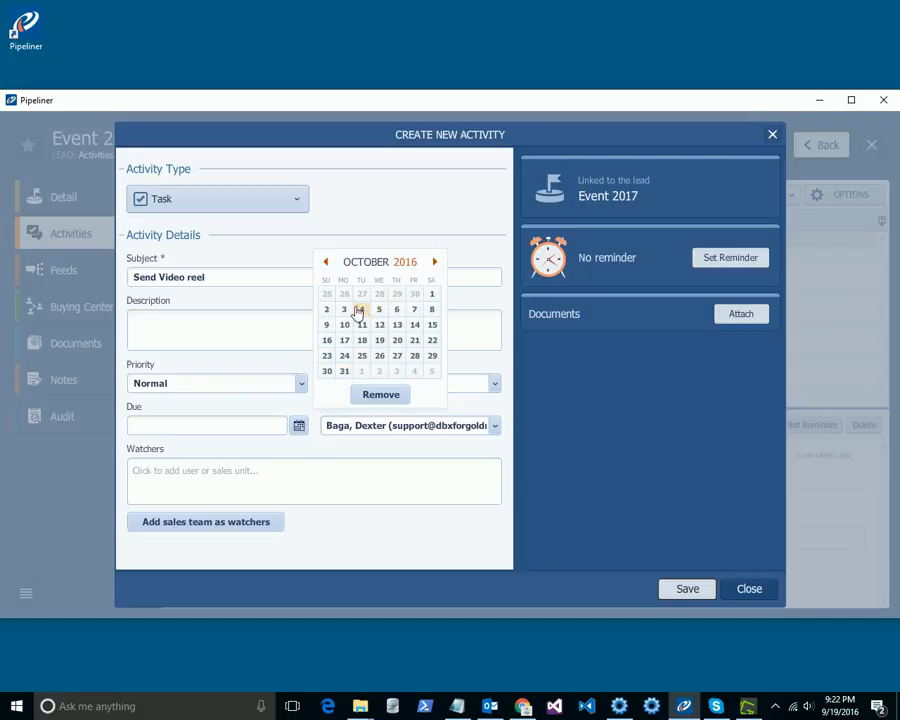
{"action": "left_click", "coordinate": [399, 373]}
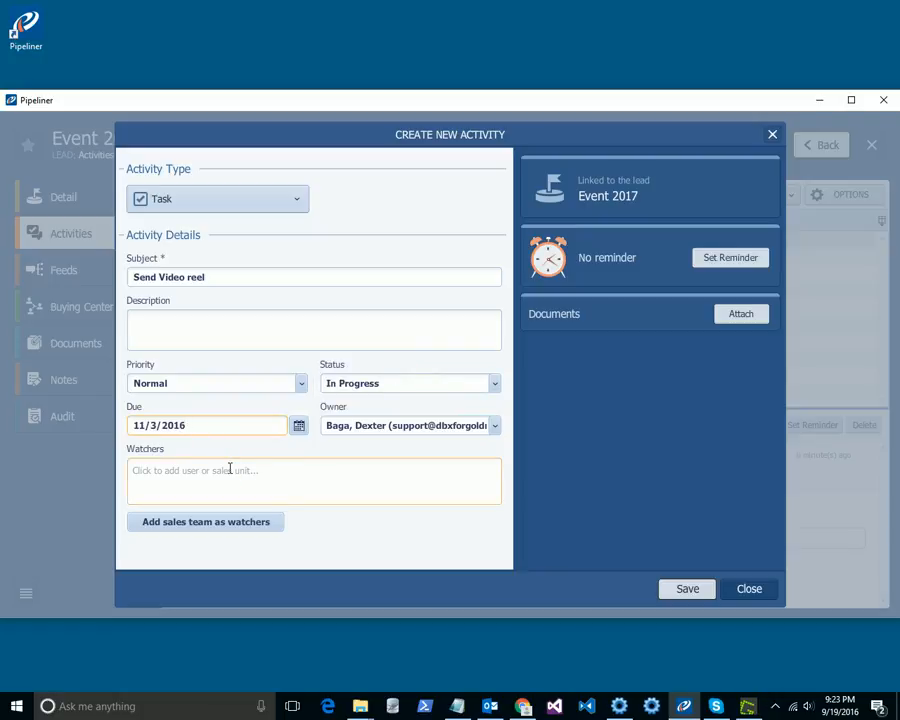
{"action": "left_click", "coordinate": [672, 592]}
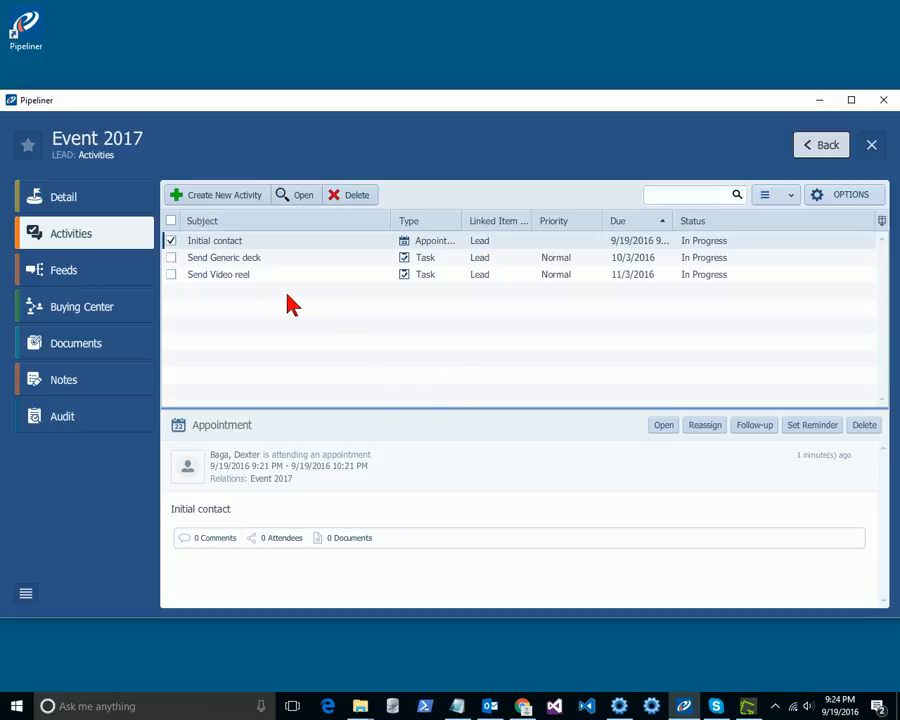
Step: Select all three activities of the lead and delete them
{"action": "left_click", "coordinate": [171, 257]}
{"action": "left_click", "coordinate": [171, 274]}
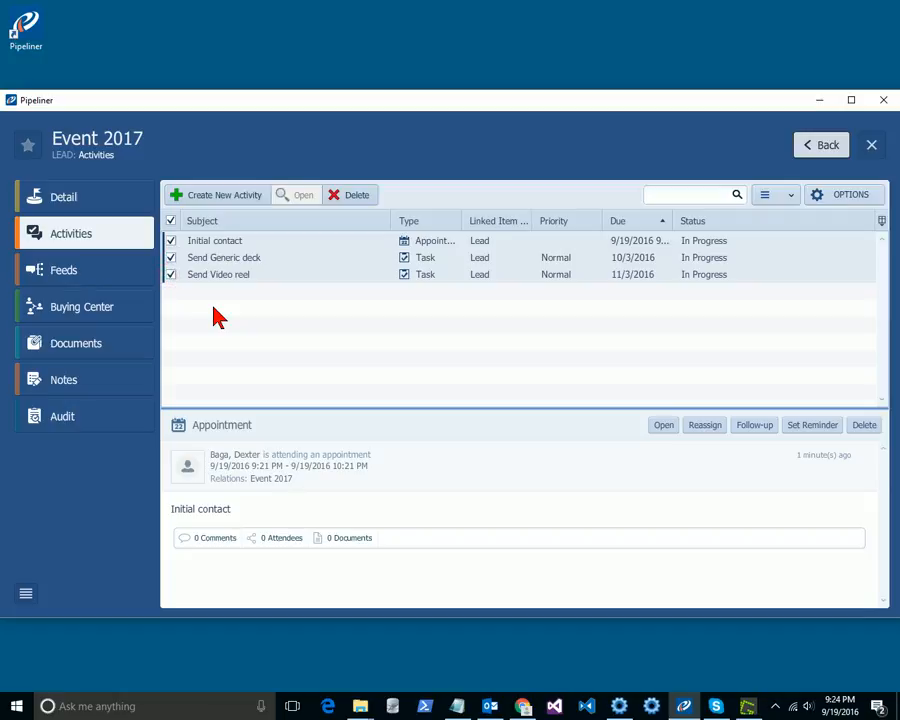
{"action": "left_click", "coordinate": [358, 195]}
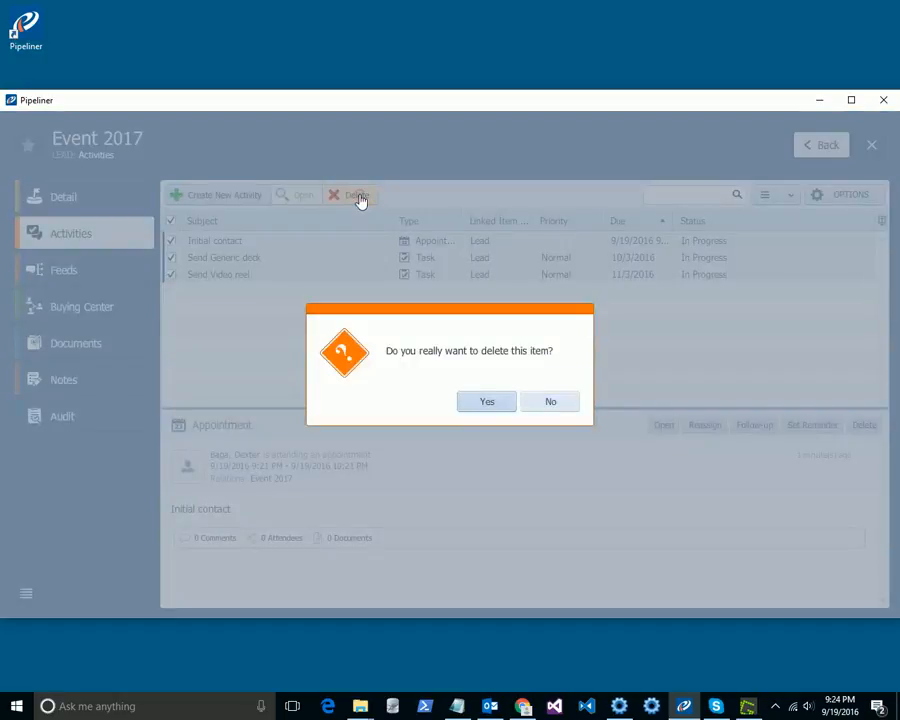
{"action": "left_click", "coordinate": [487, 401]}
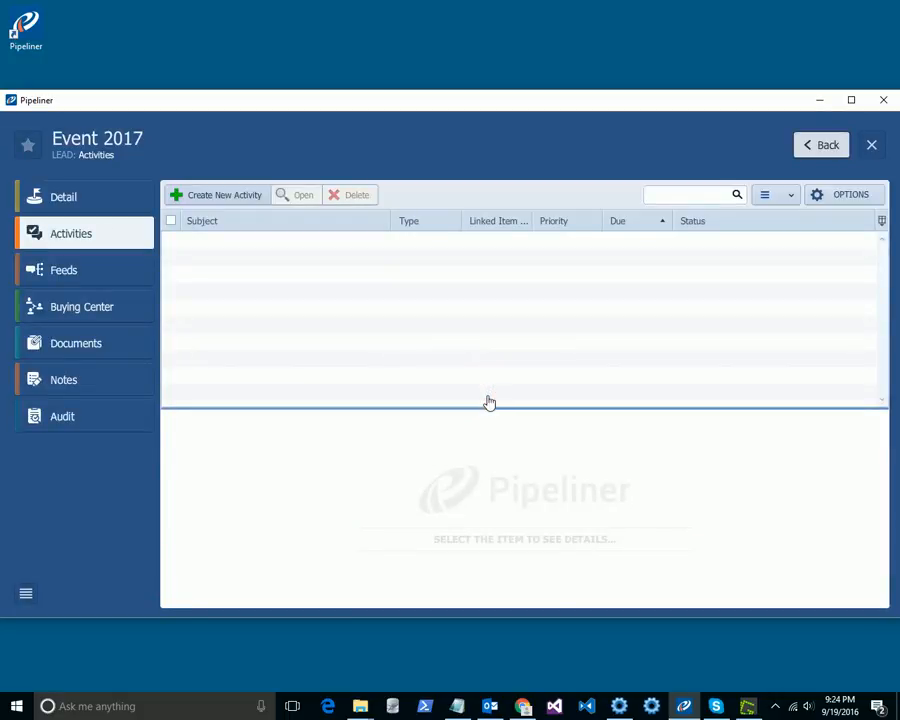
Step: Return to the account's leads, reopen the Event 2017 lead and review its activities
{"action": "left_click", "coordinate": [90, 205]}
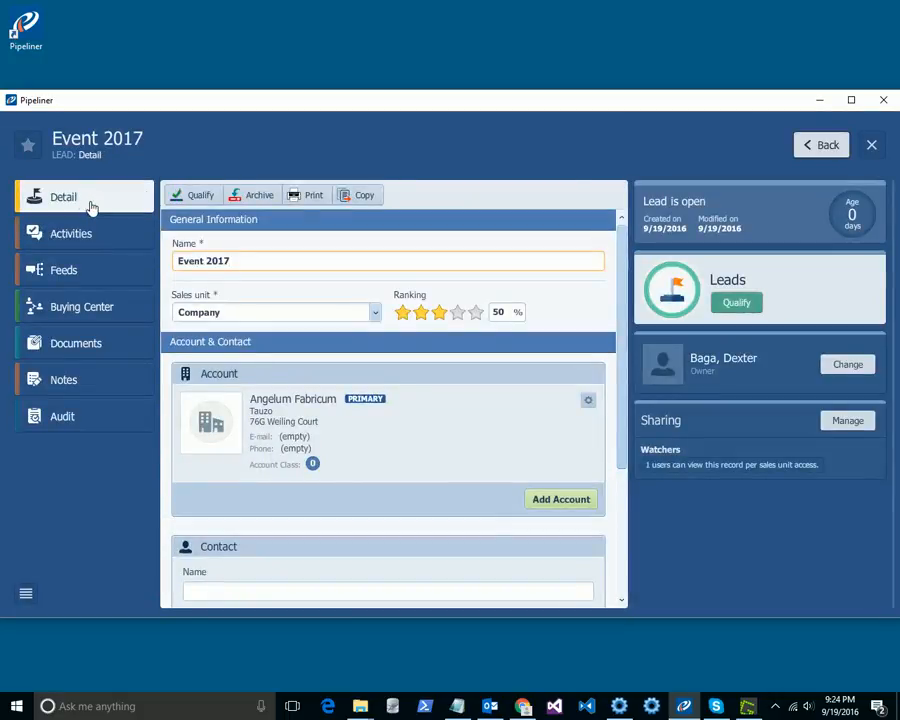
{"action": "left_click", "coordinate": [826, 145]}
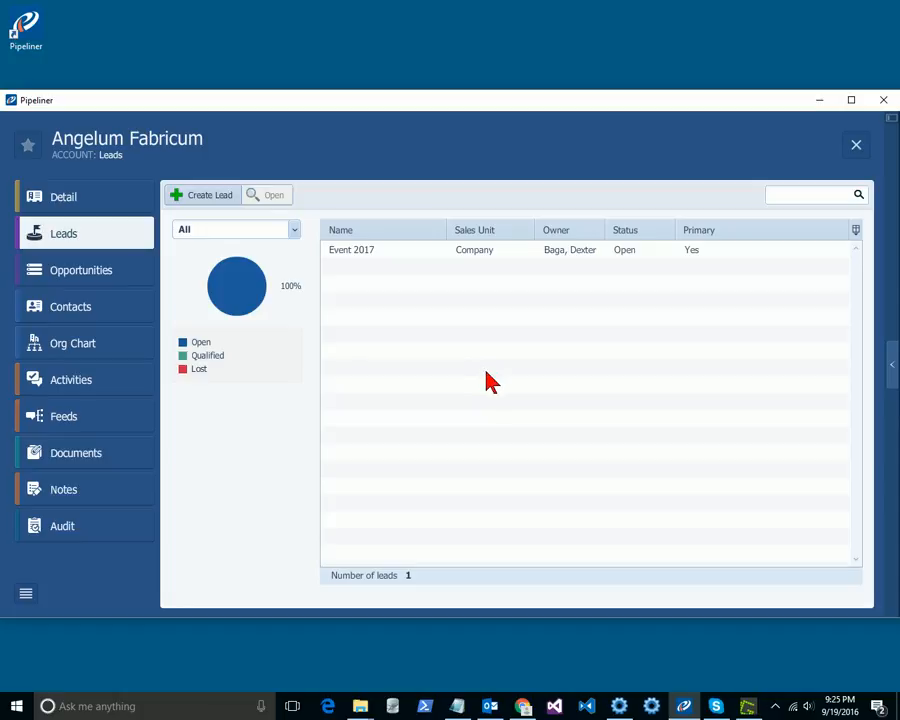
{"action": "left_click", "coordinate": [651, 706]}
{"action": "double_click", "coordinate": [370, 255]}
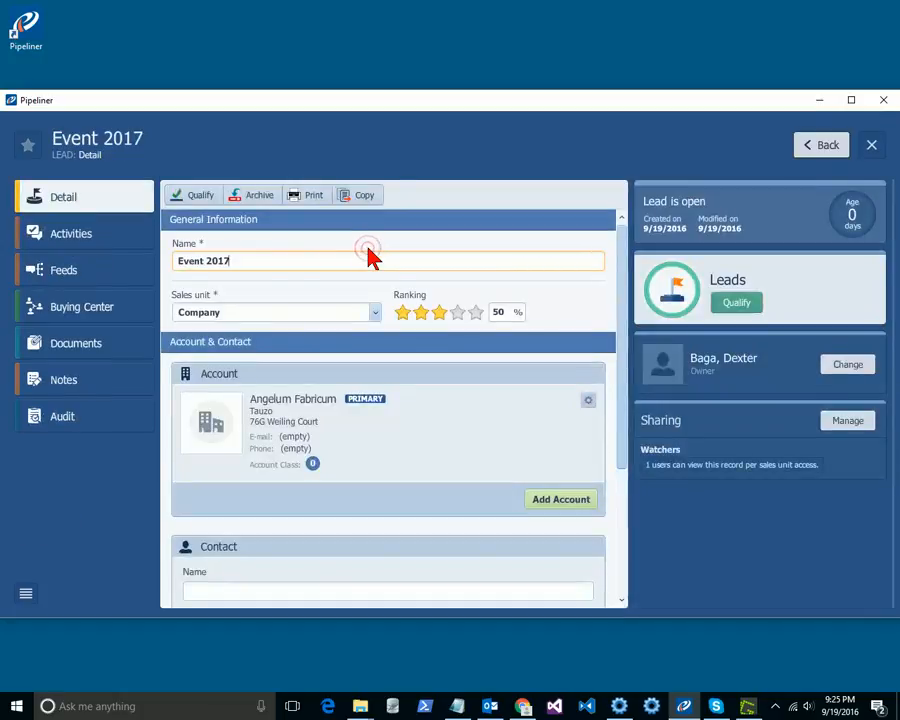
{"action": "left_click", "coordinate": [62, 234]}
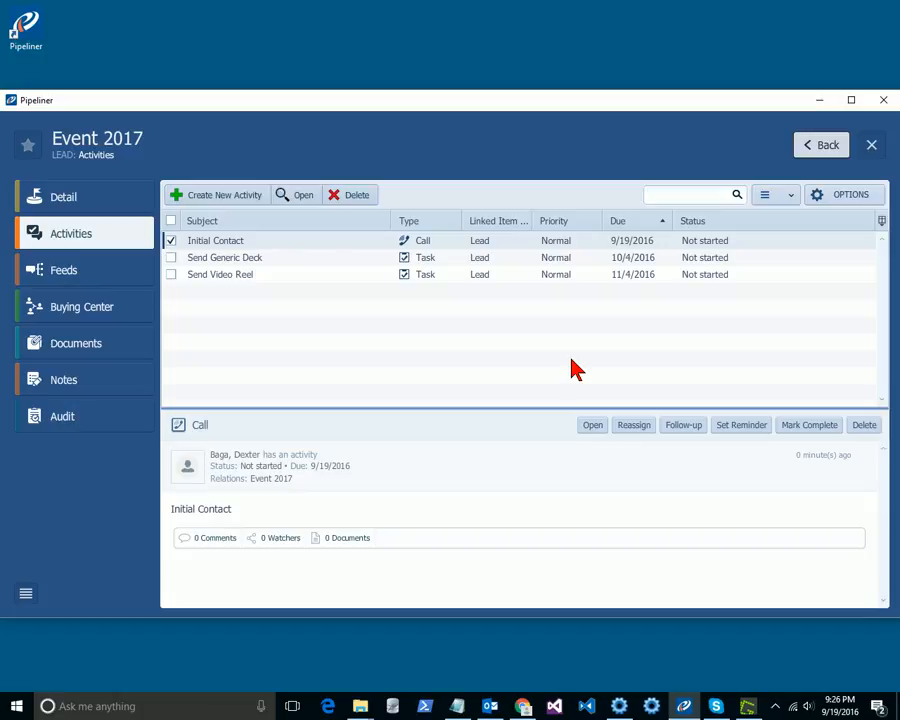
Step: Reopen the Event 2017 lead and start qualifying it into the Default Pipeline at sales step a
{"action": "left_click", "coordinate": [813, 145]}
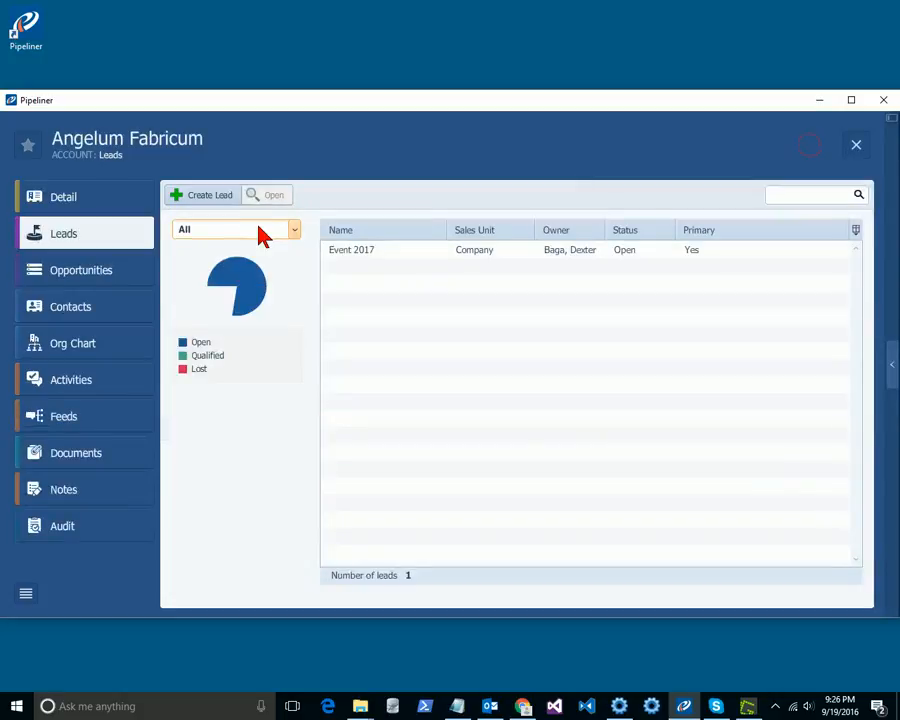
{"action": "left_click", "coordinate": [386, 257]}
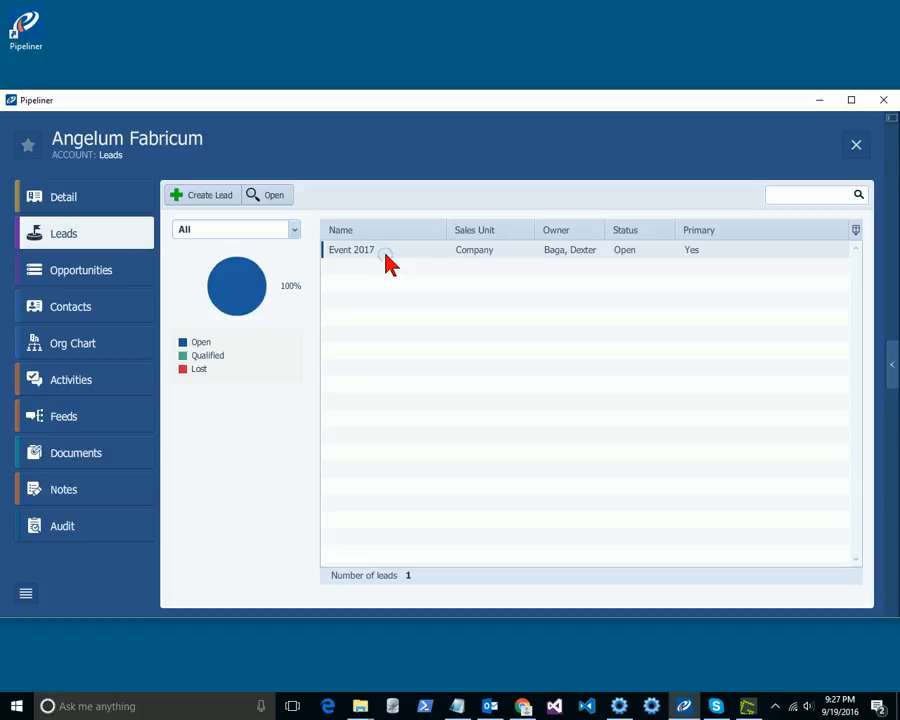
{"action": "double_click", "coordinate": [386, 256]}
{"action": "double_click", "coordinate": [360, 258]}
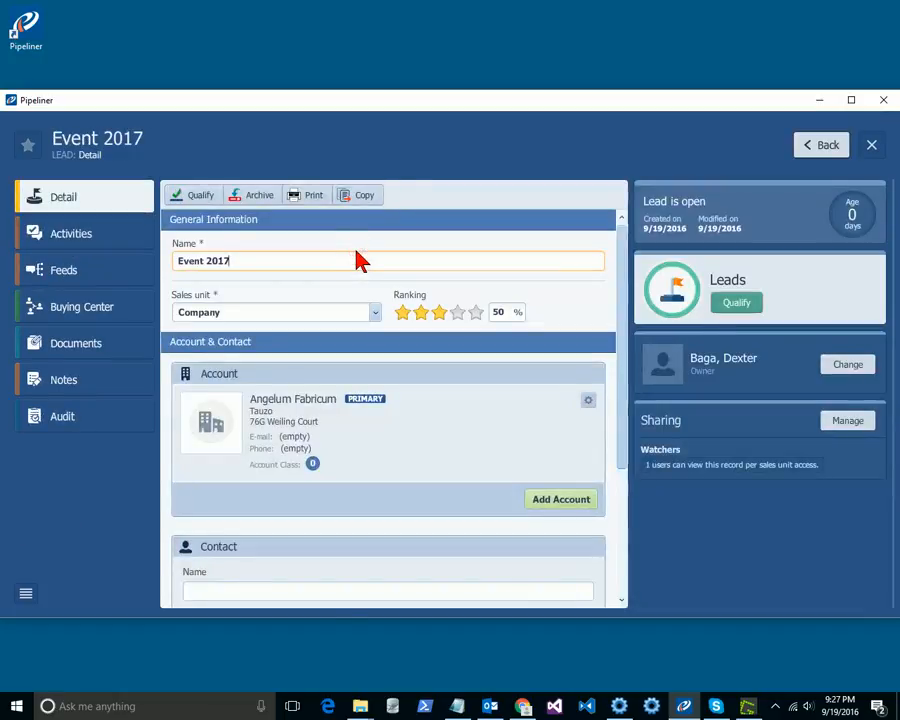
{"action": "left_click", "coordinate": [189, 200]}
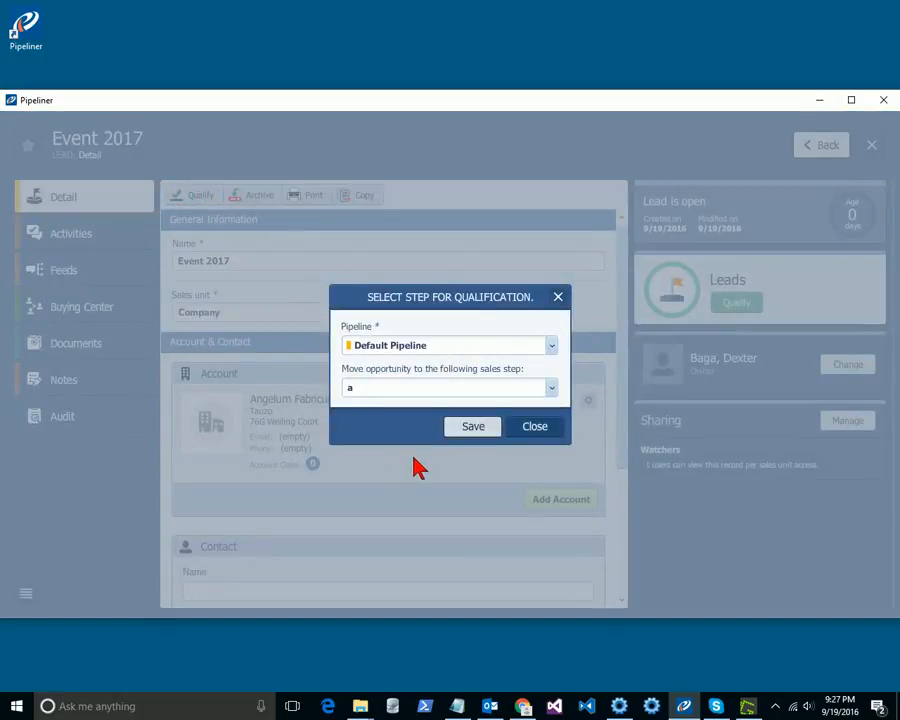
{"action": "left_click", "coordinate": [465, 432]}
Step: Complete the qualification with a value of 7500 USD and a closing date of 11/30/2016
{"action": "left_click", "coordinate": [359, 294]}
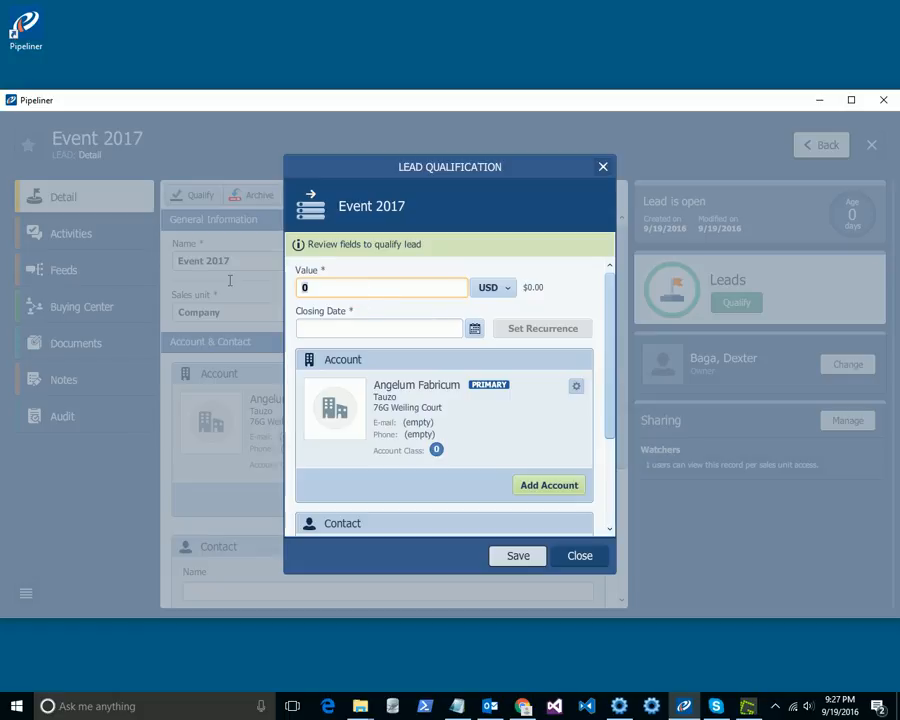
{"action": "type", "text": "7500"}
{"action": "left_click", "coordinate": [475, 330]}
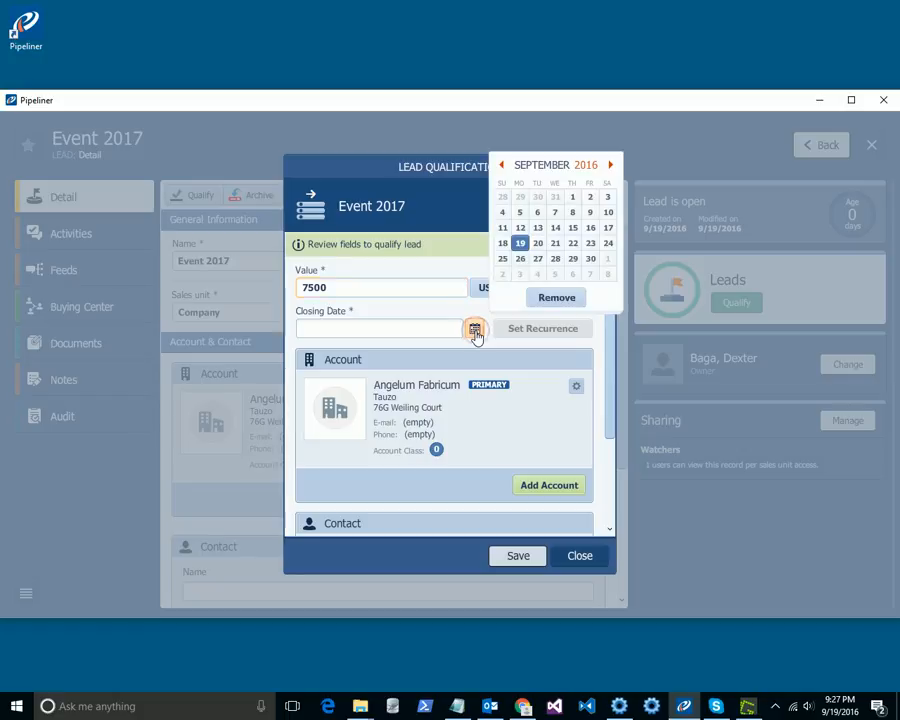
{"action": "left_click", "coordinate": [610, 165]}
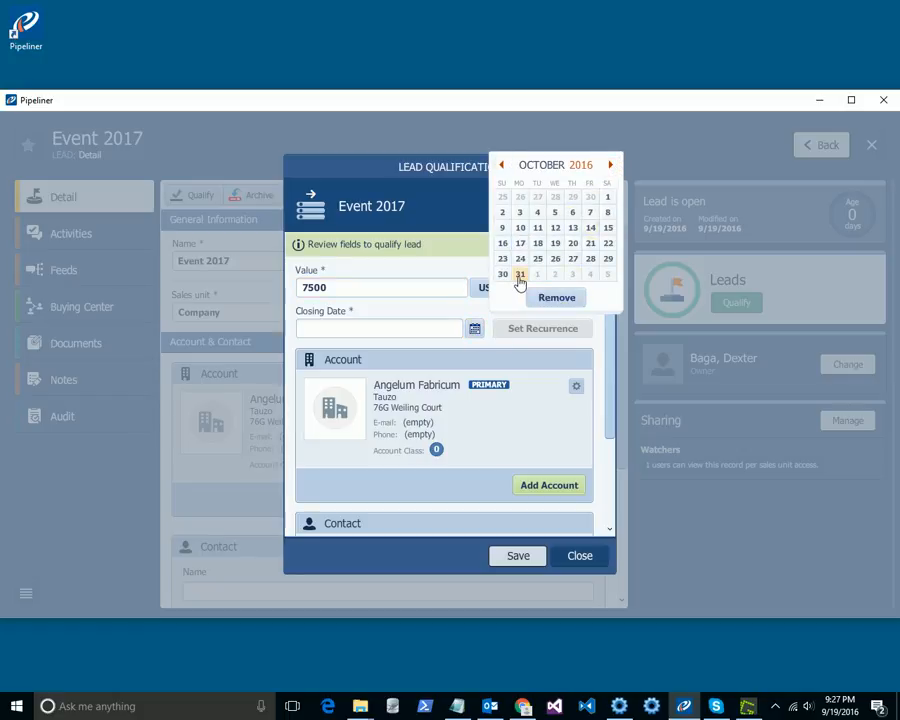
{"action": "left_click", "coordinate": [609, 165]}
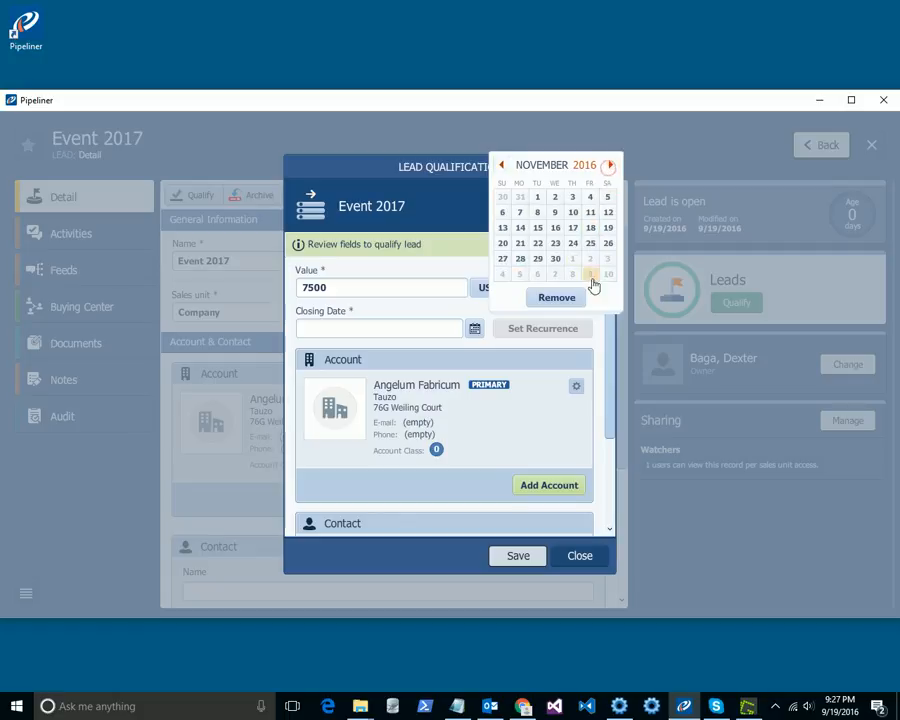
{"action": "left_click", "coordinate": [555, 259]}
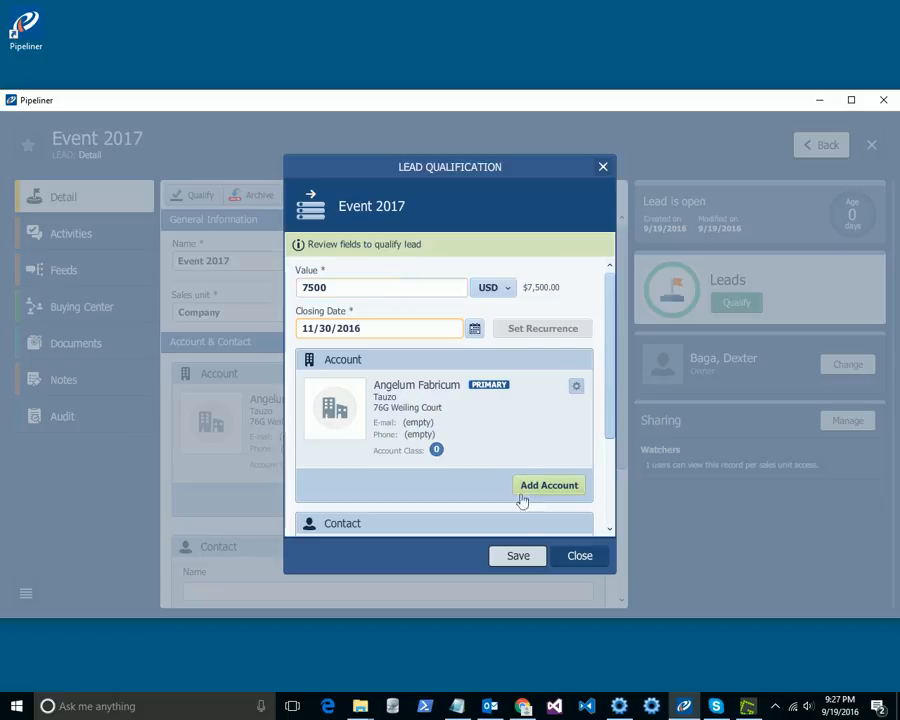
{"action": "left_click", "coordinate": [518, 557]}
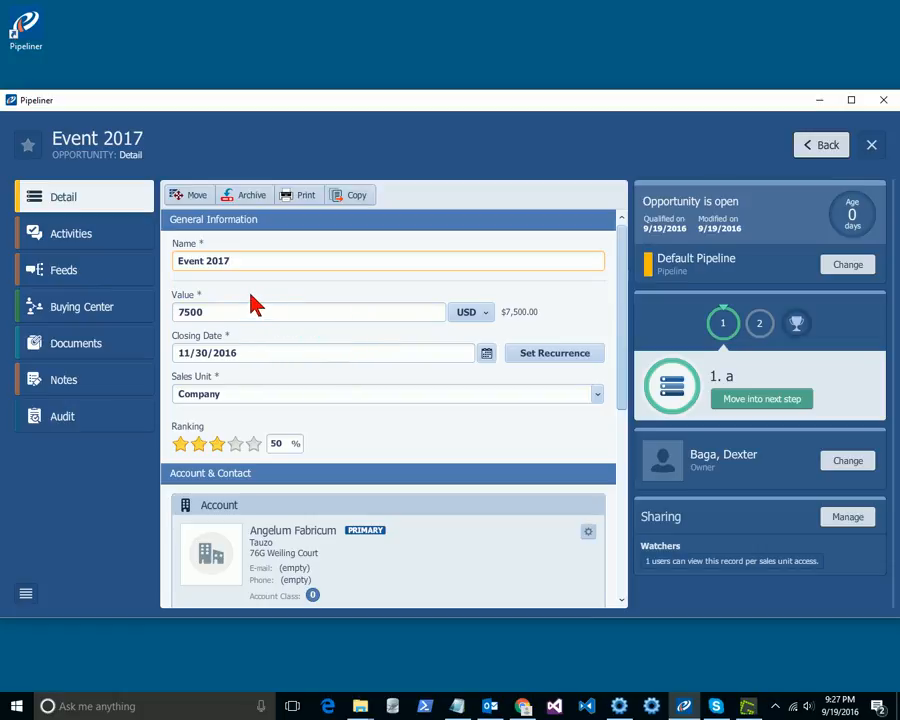
Step: Review the Event 2017 opportunity's activities and the account's lead and opportunity lists
{"action": "left_click", "coordinate": [84, 241]}
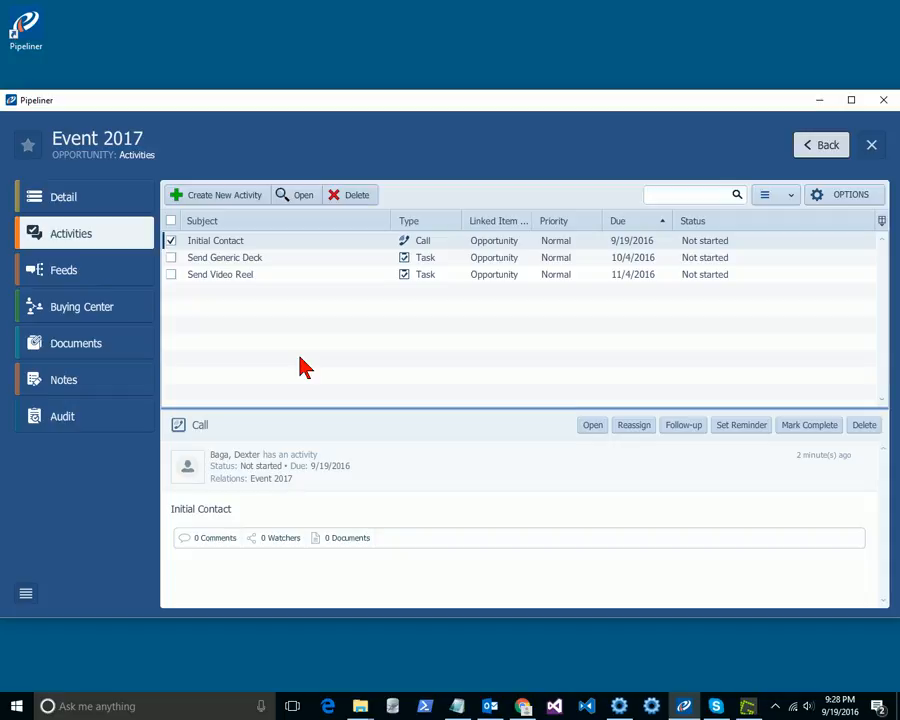
{"action": "left_click", "coordinate": [822, 145]}
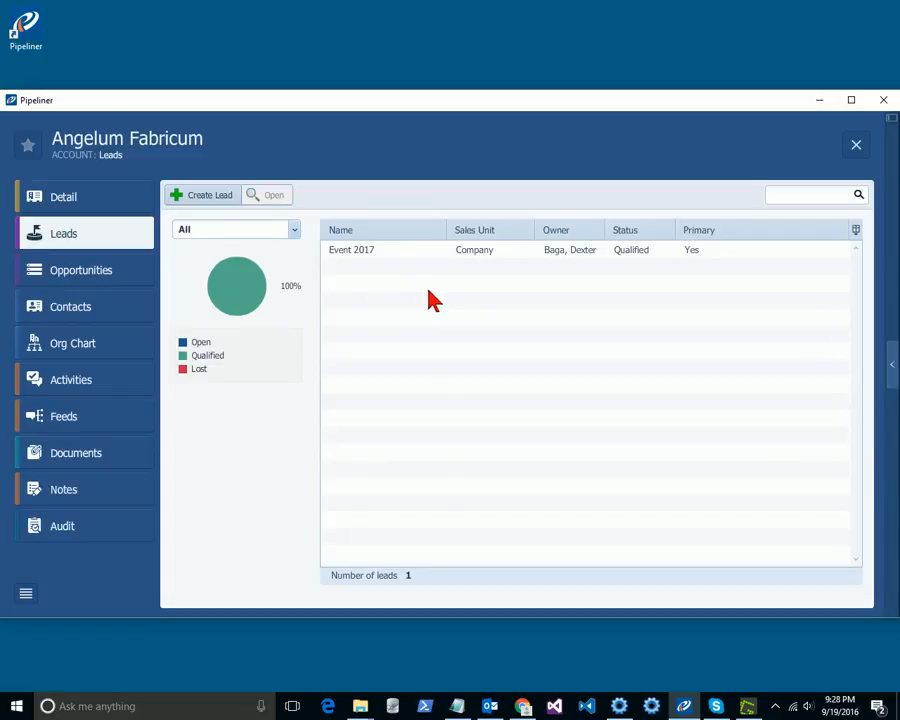
{"action": "left_click", "coordinate": [87, 272]}
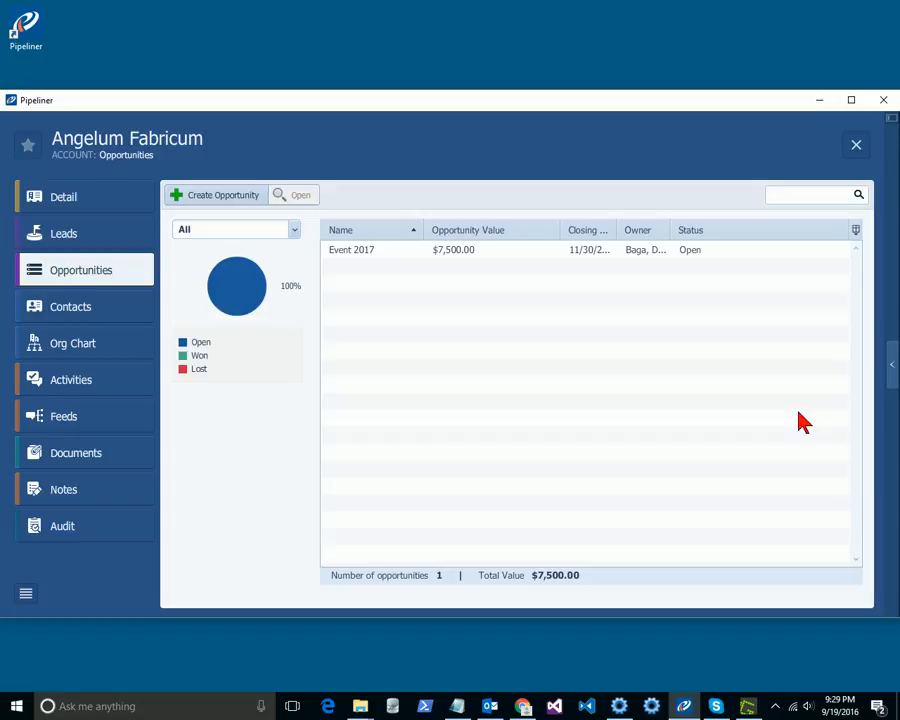
{"action": "double_click", "coordinate": [367, 258]}
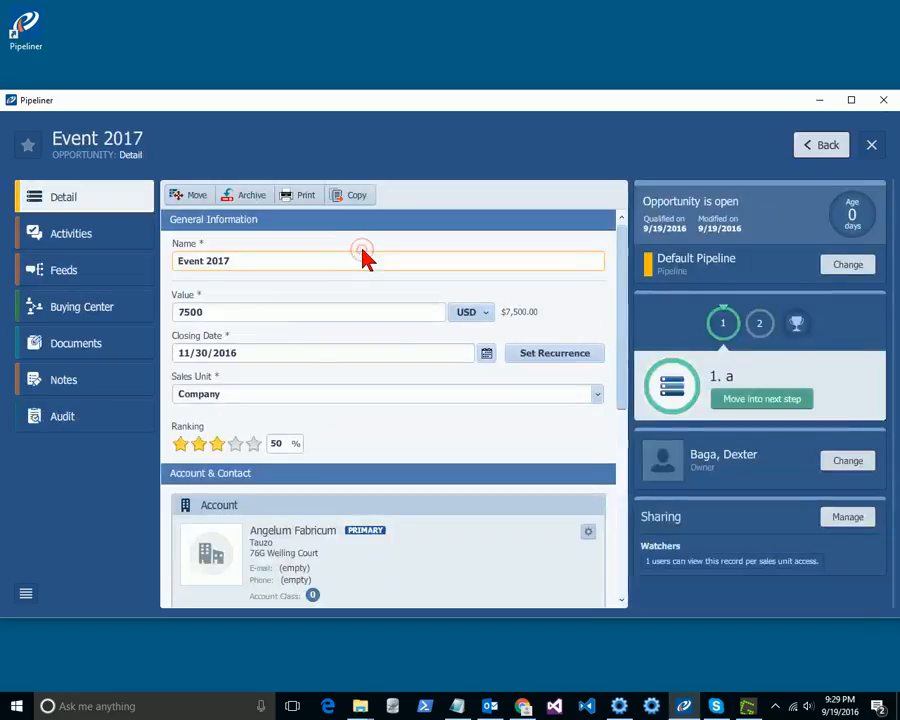
{"action": "left_click", "coordinate": [74, 234]}
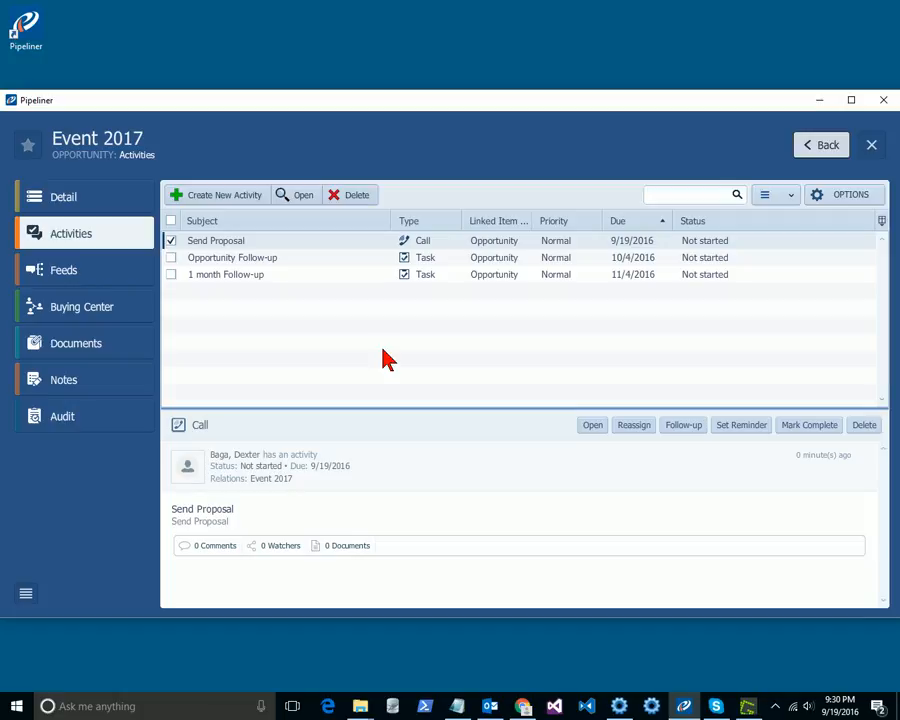
Step: Create a new opportunity in the Default Pipeline for the account, named Grand Opening
{"action": "left_click", "coordinate": [812, 148]}
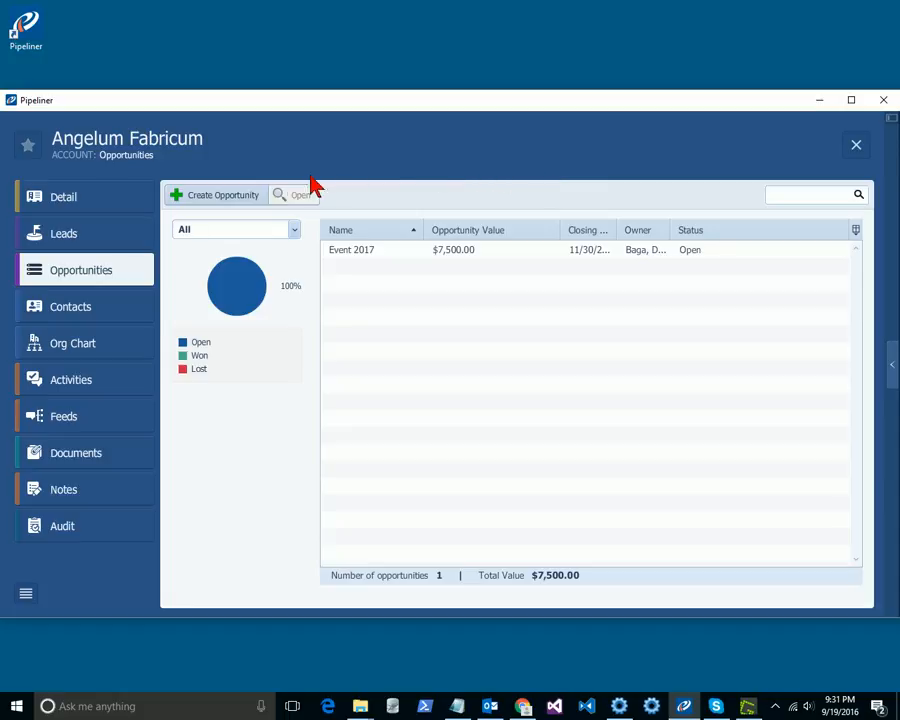
{"action": "left_click", "coordinate": [366, 256]}
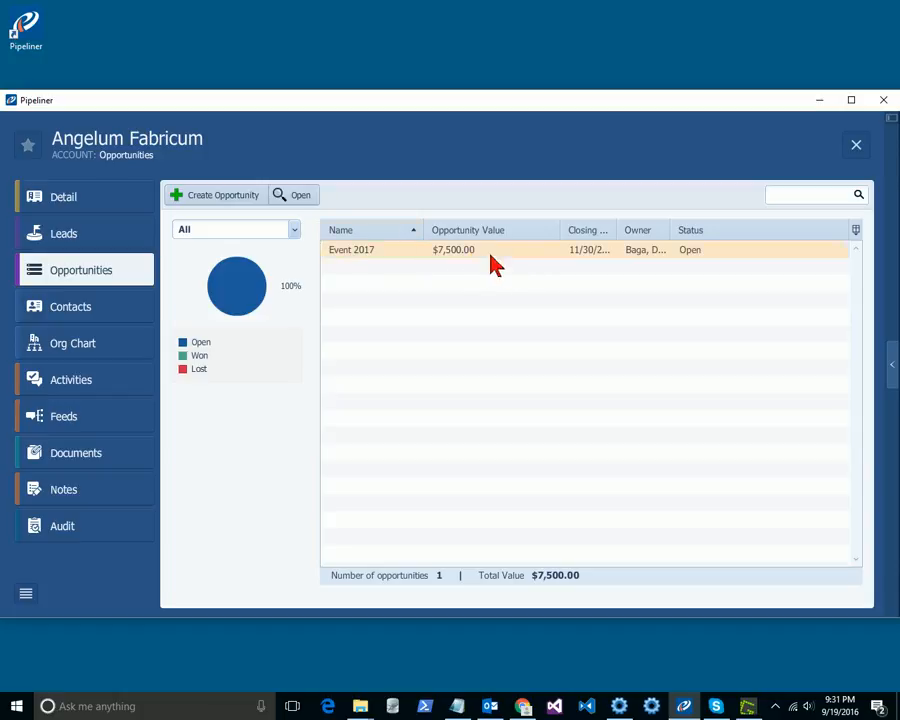
{"action": "left_click", "coordinate": [220, 195]}
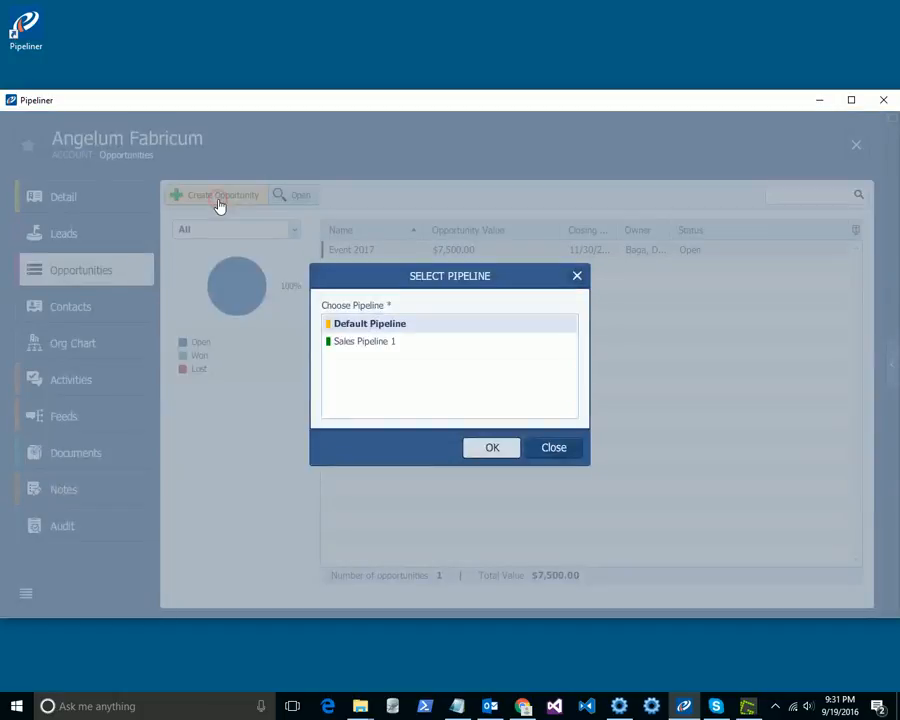
{"action": "left_click", "coordinate": [487, 448]}
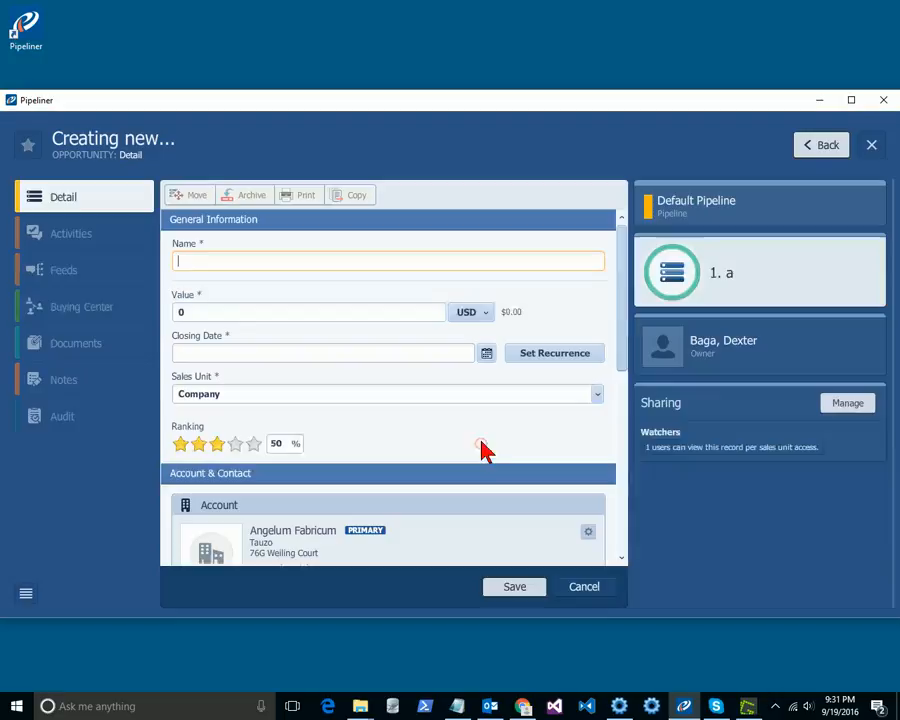
{"action": "left_click", "coordinate": [219, 260]}
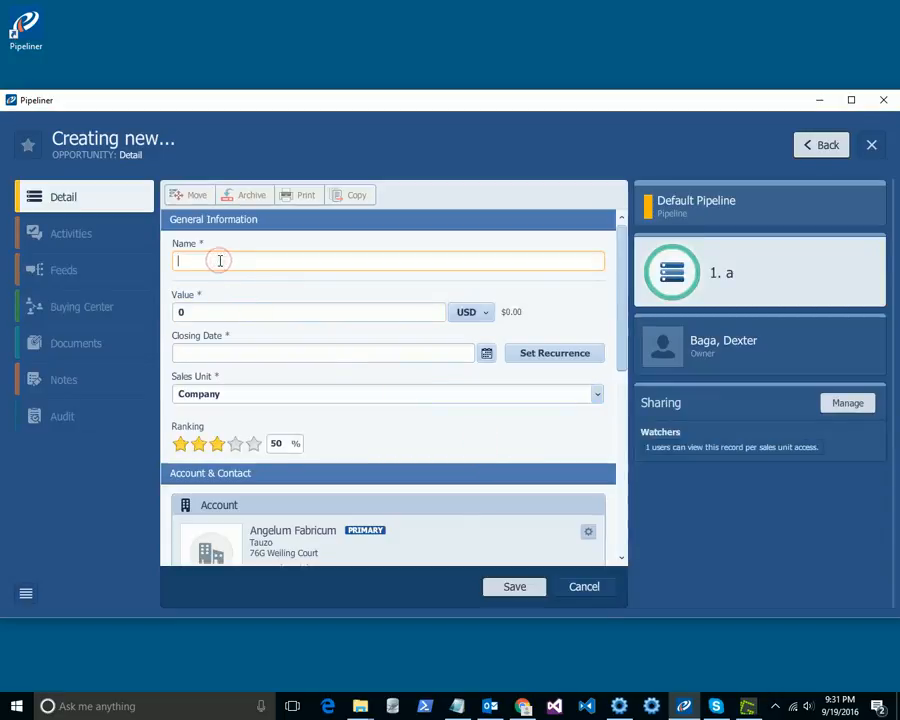
{"action": "type", "text": "Grand Opening"}
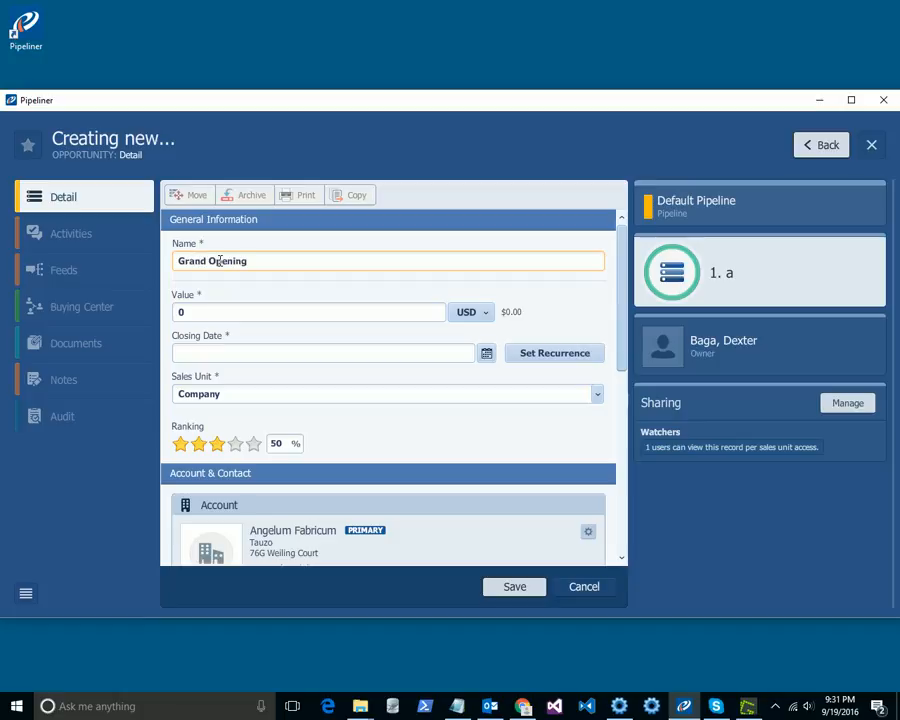
Step: Set the Grand Opening opportunity's value to 12500 USD and closing date to 12/27/2016, and save it
{"action": "left_click", "coordinate": [291, 311]}
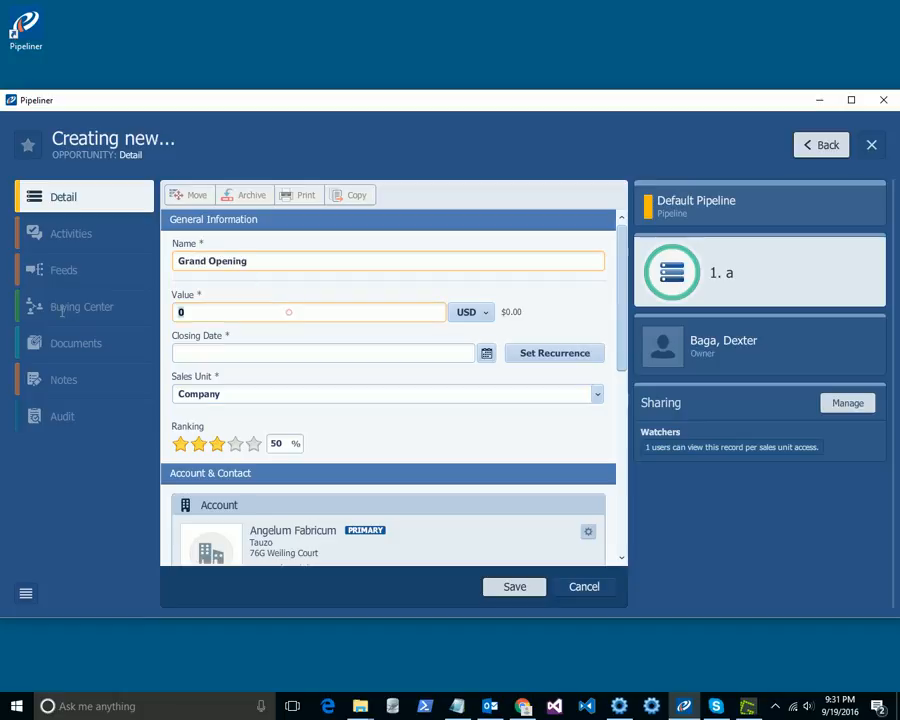
{"action": "type", "text": "12500"}
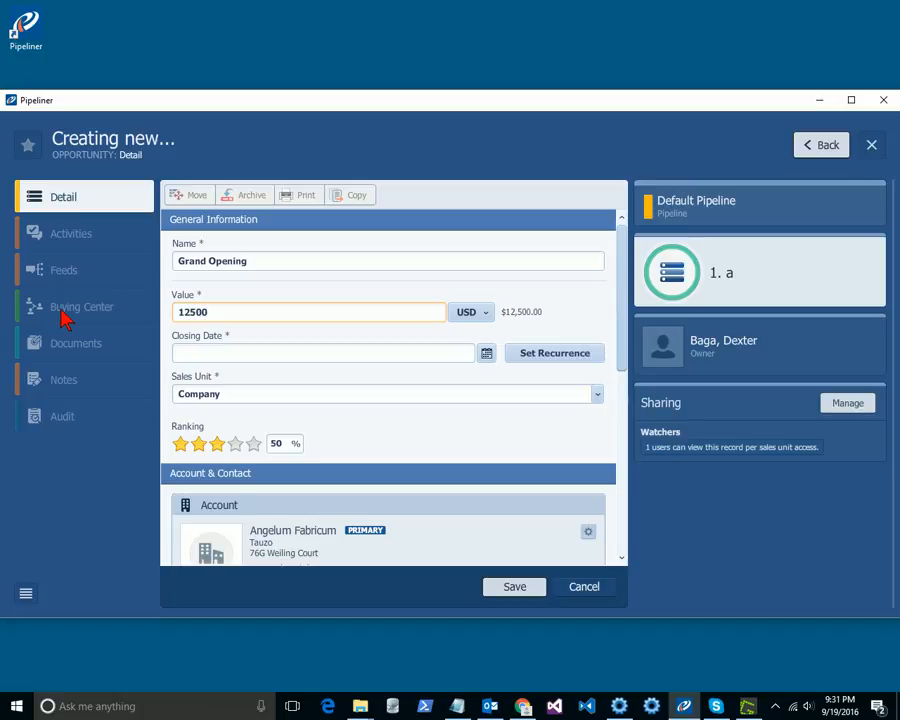
{"action": "left_click", "coordinate": [487, 356]}
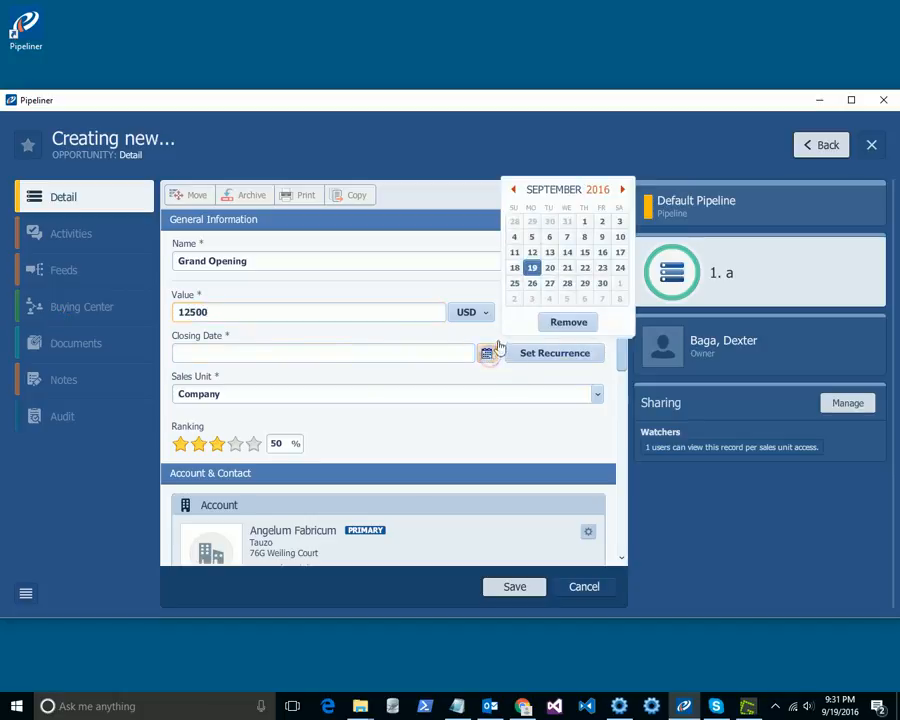
{"action": "left_click", "coordinate": [622, 190]}
{"action": "left_click", "coordinate": [622, 190]}
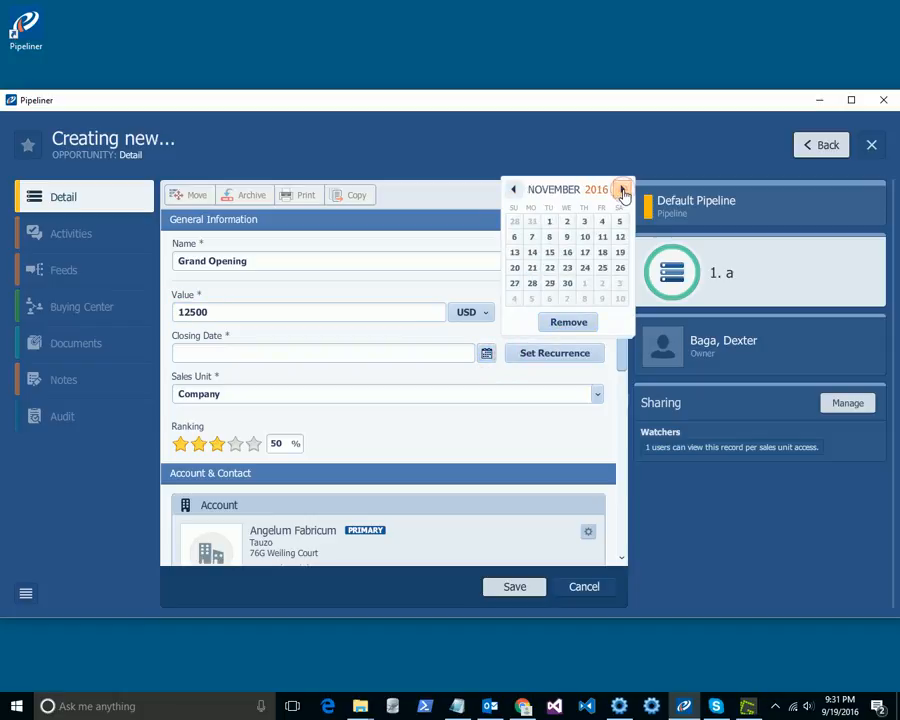
{"action": "left_click", "coordinate": [622, 190]}
{"action": "left_click", "coordinate": [549, 284]}
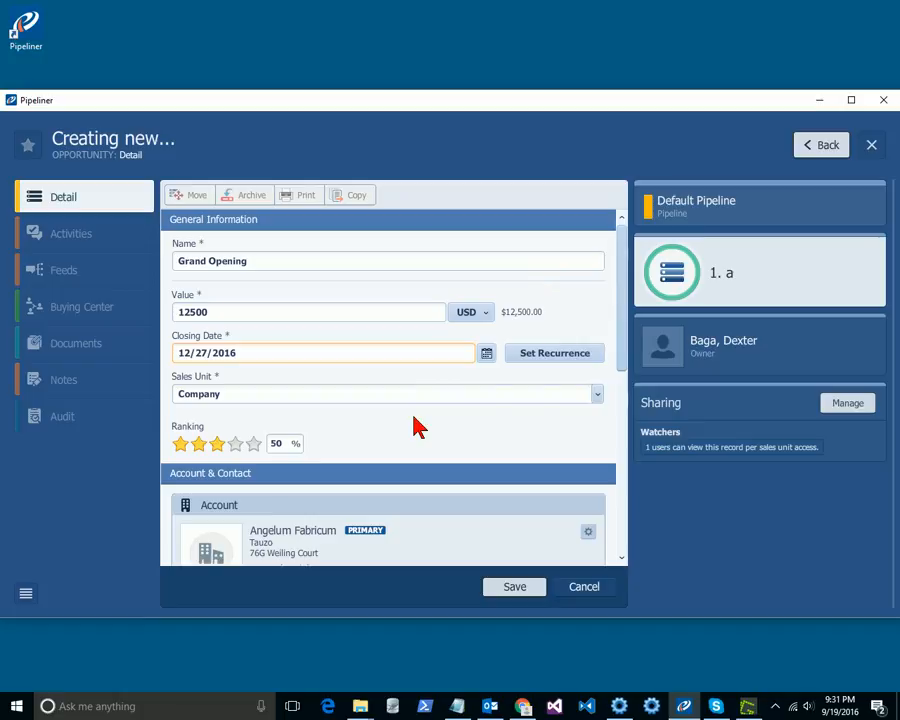
{"action": "left_click", "coordinate": [515, 590]}
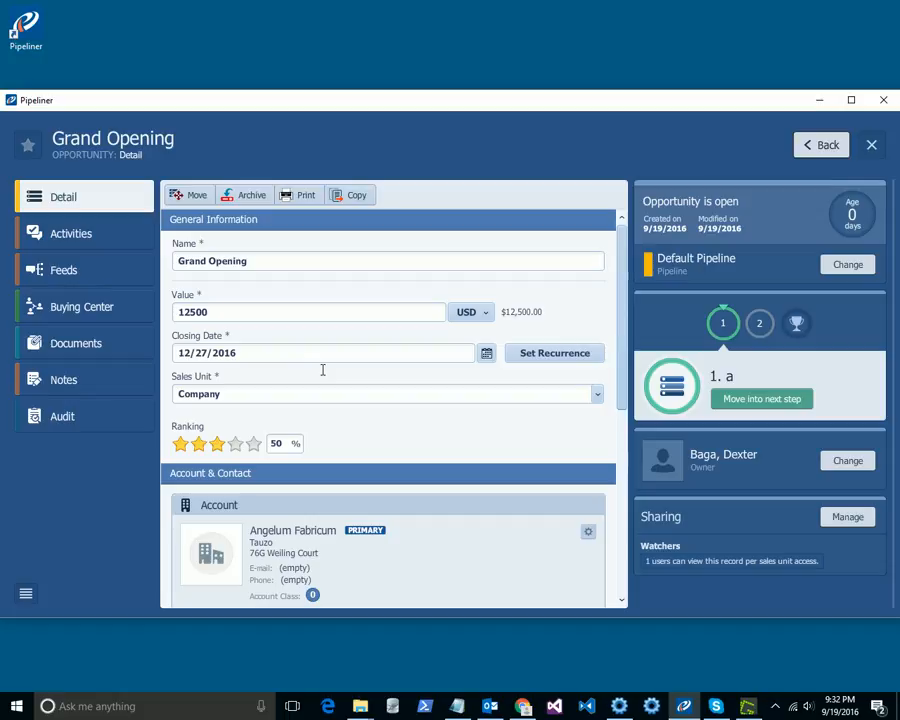
Step: Open the Grand Opening opportunity's activities
{"action": "left_click", "coordinate": [652, 706]}
{"action": "left_click", "coordinate": [70, 236]}
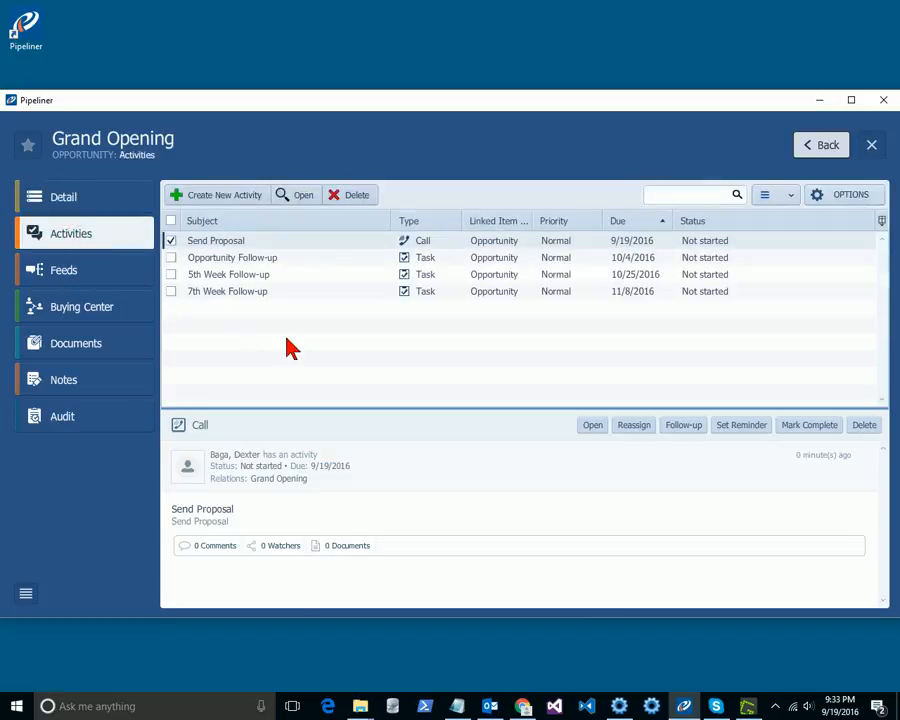